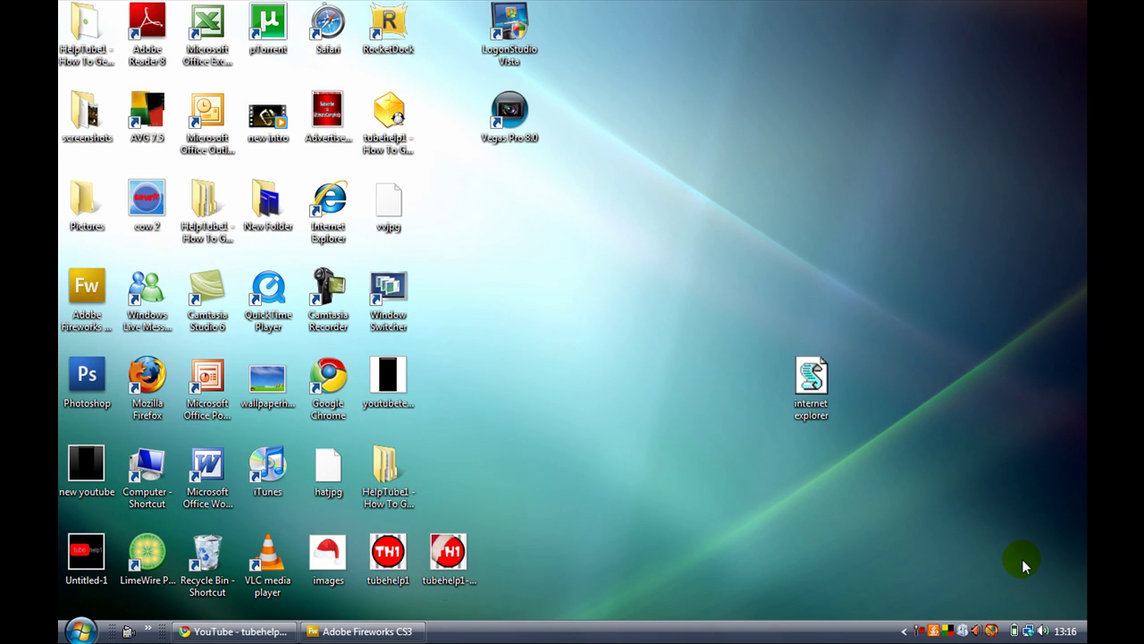
- Restore the Adobe Fireworks CS3 window from the Vista taskbar to show its start screen
click(410, 559)
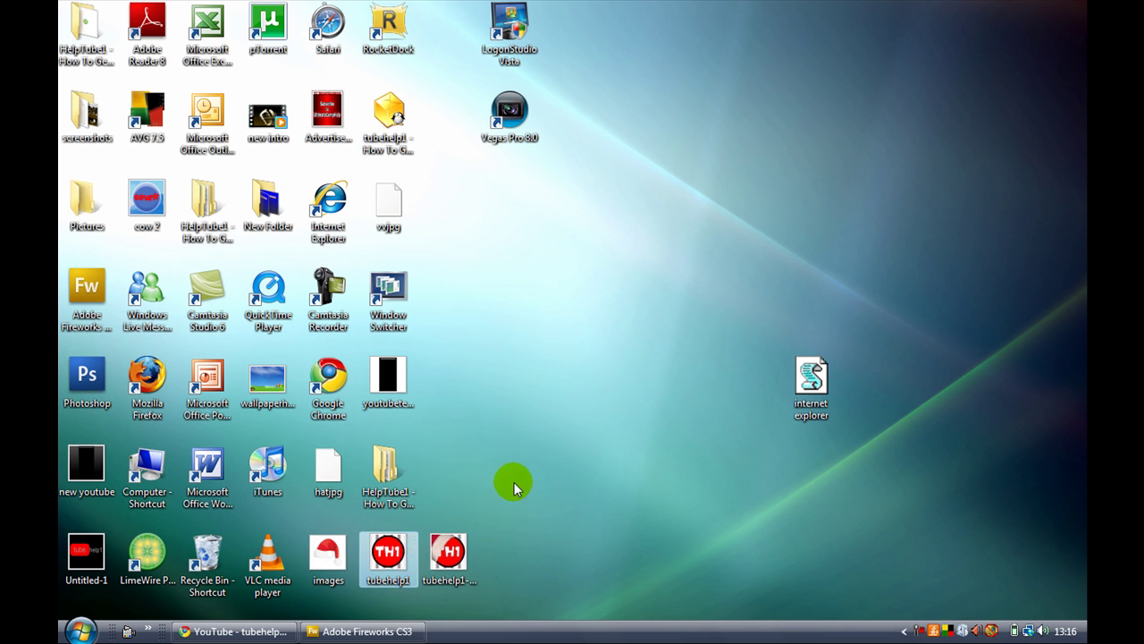
click(394, 633)
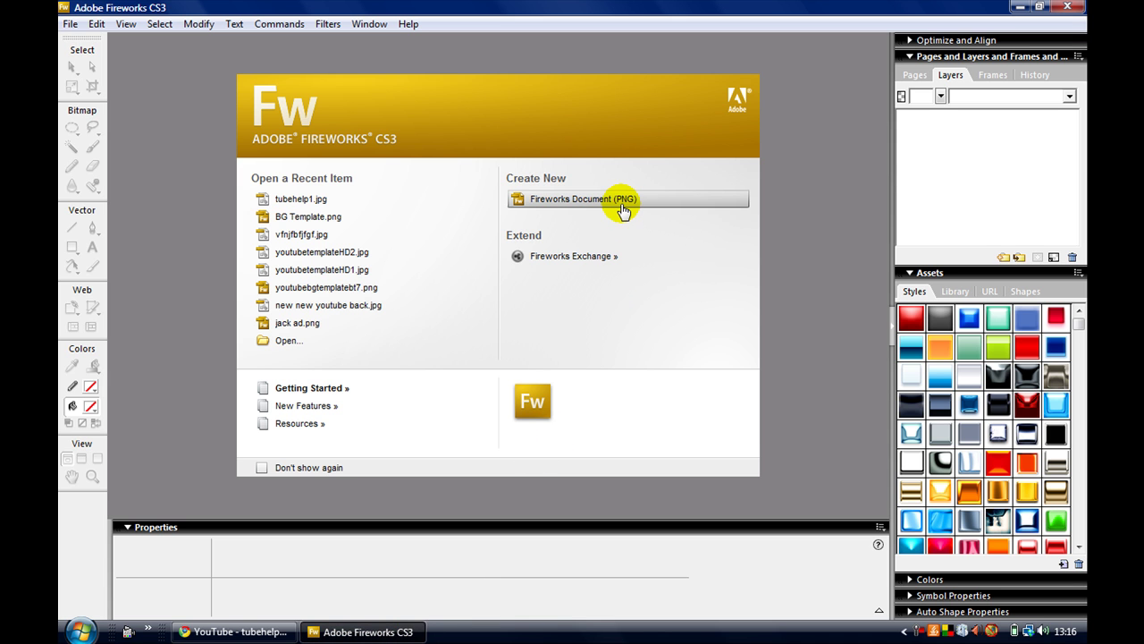
- Create an 88×88 pixel white document at 100 pixels/inch, then close the reference logo preview
click(621, 204)
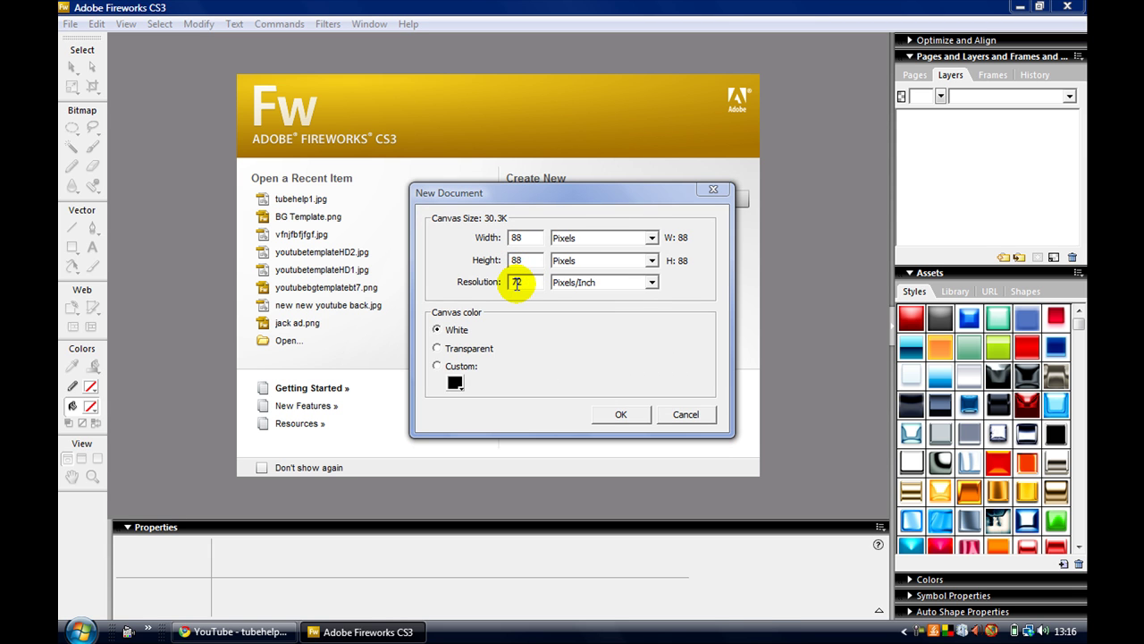
click(522, 282)
click(522, 282)
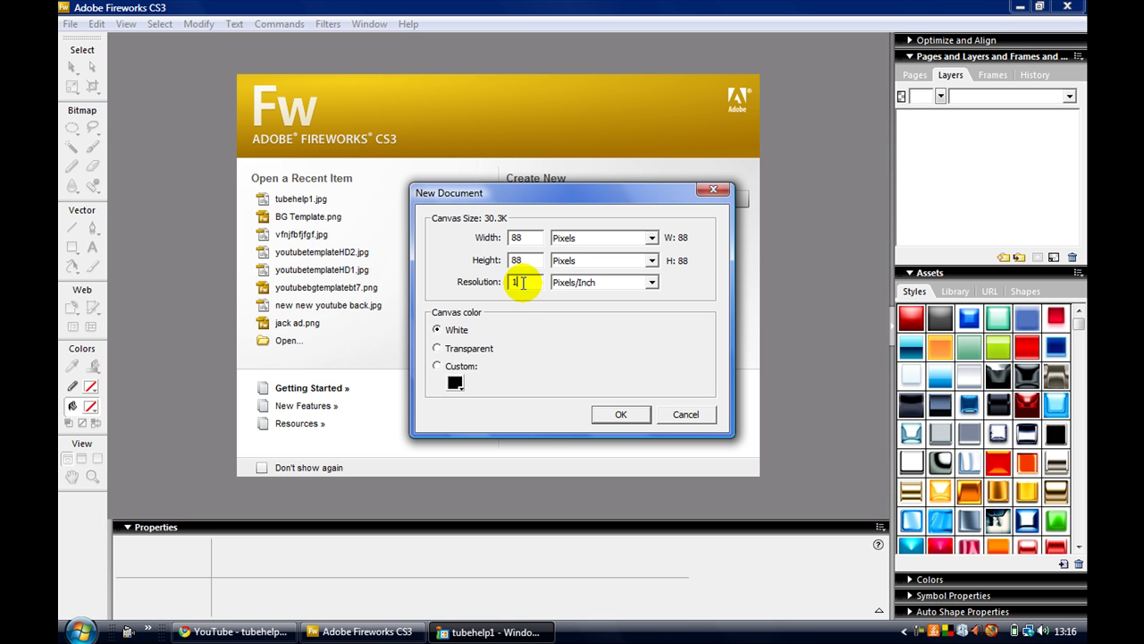
text(100)
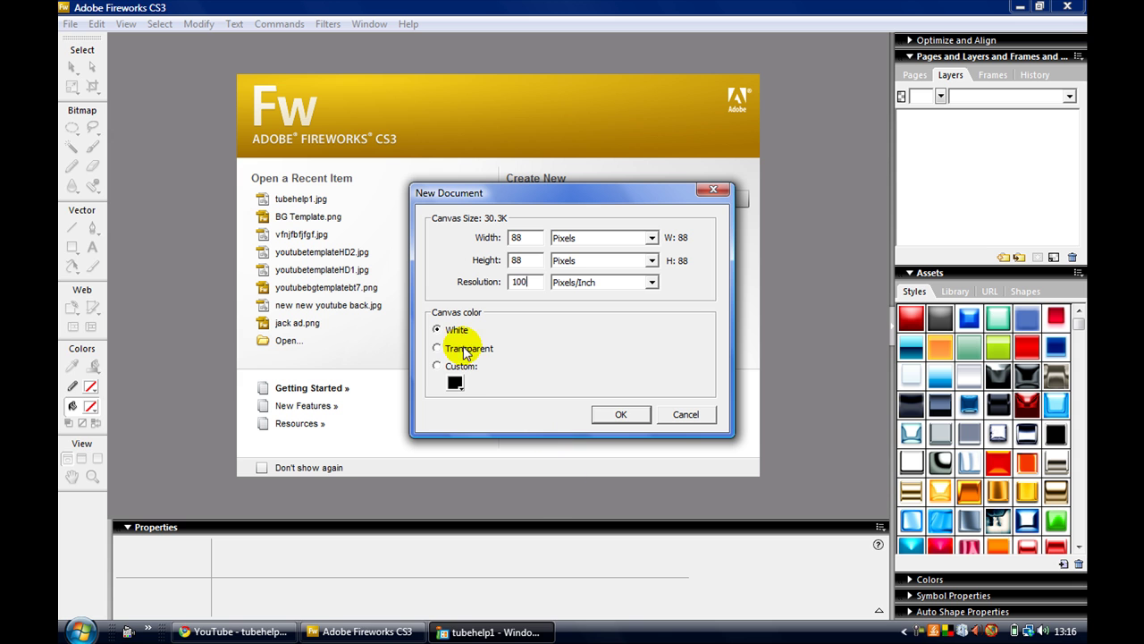
click(623, 417)
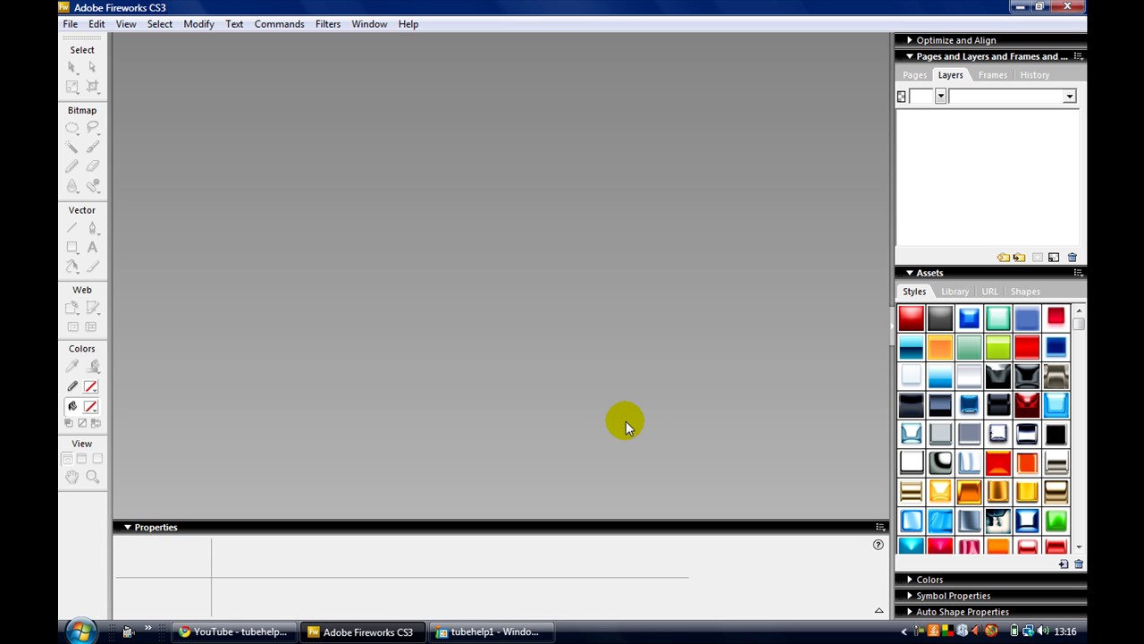
click(492, 632)
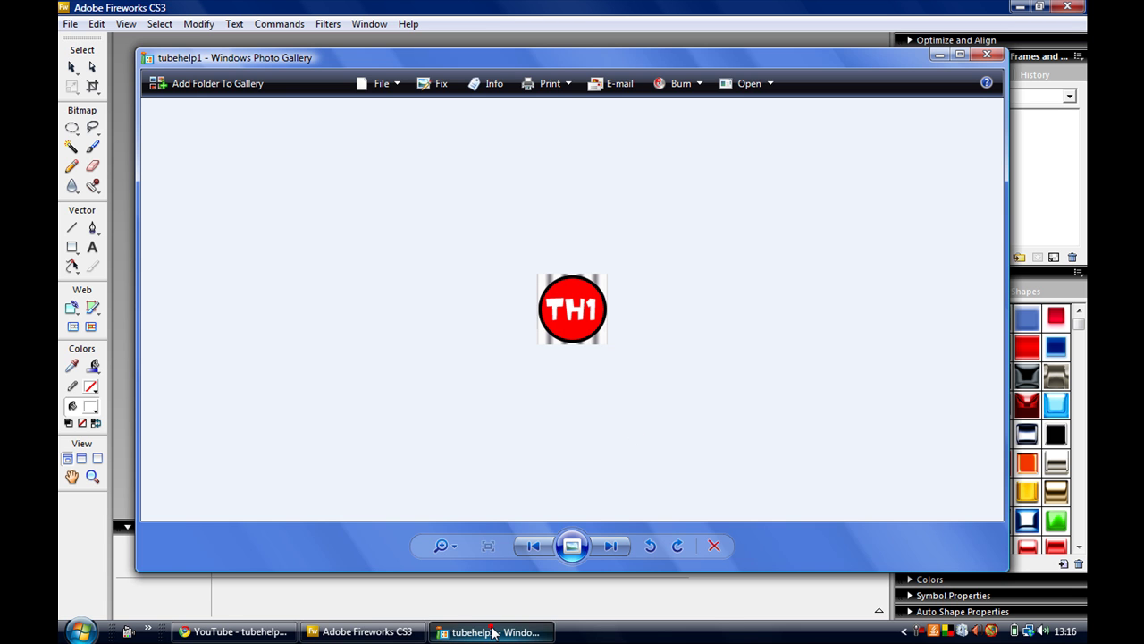
click(988, 58)
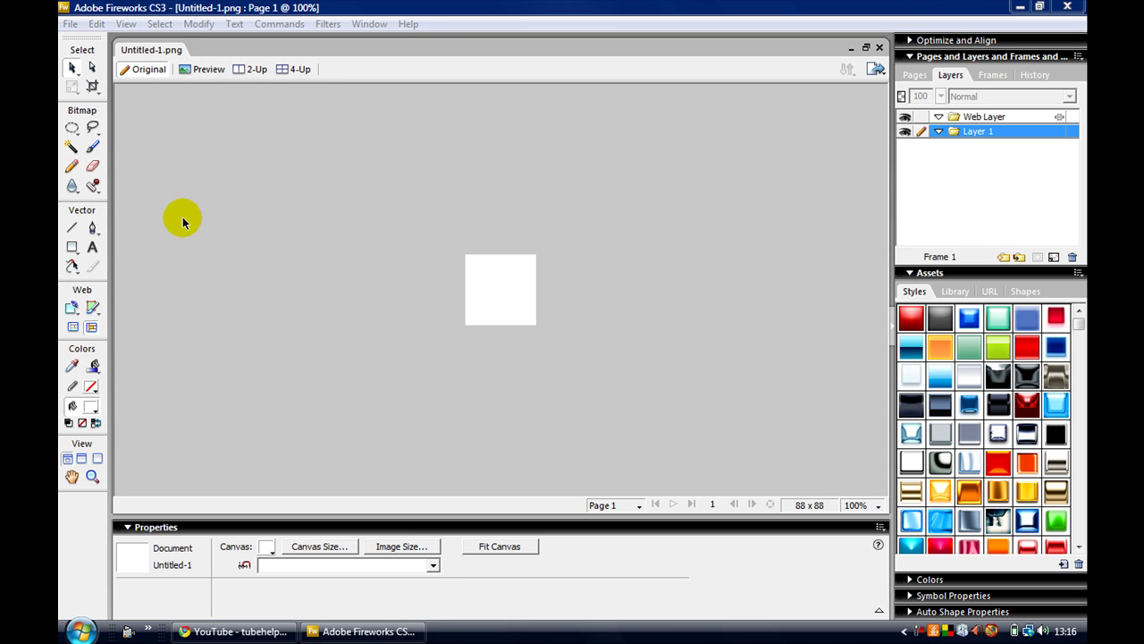
- Draw a rectangle covering the whole canvas and apply the Chrome Misc 019 style
click(73, 249)
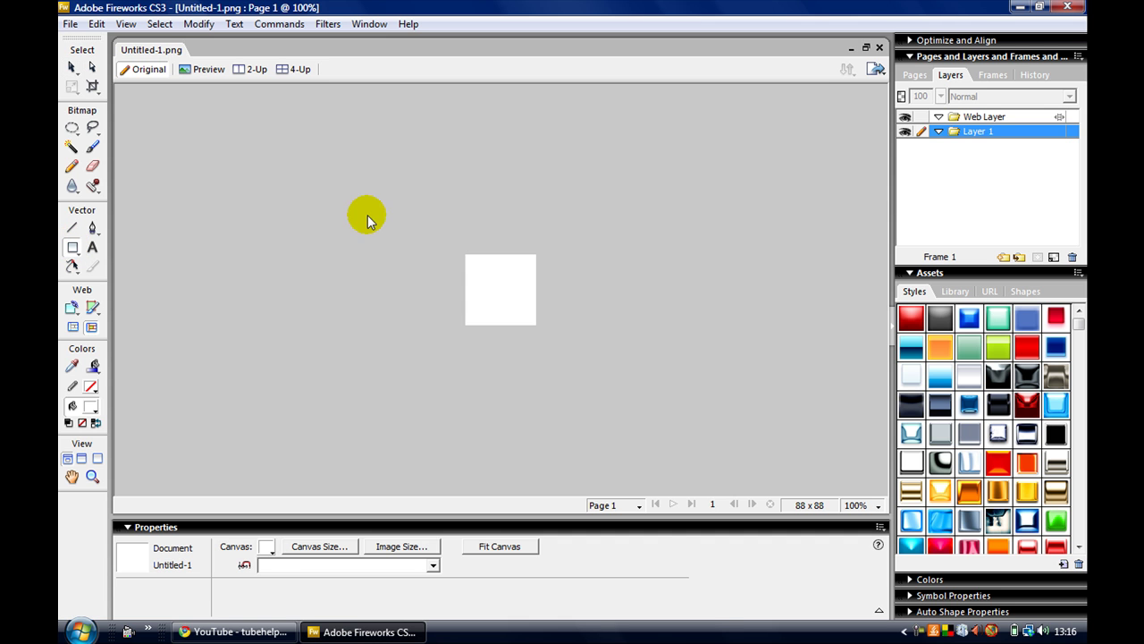
drag(449, 242, 564, 346)
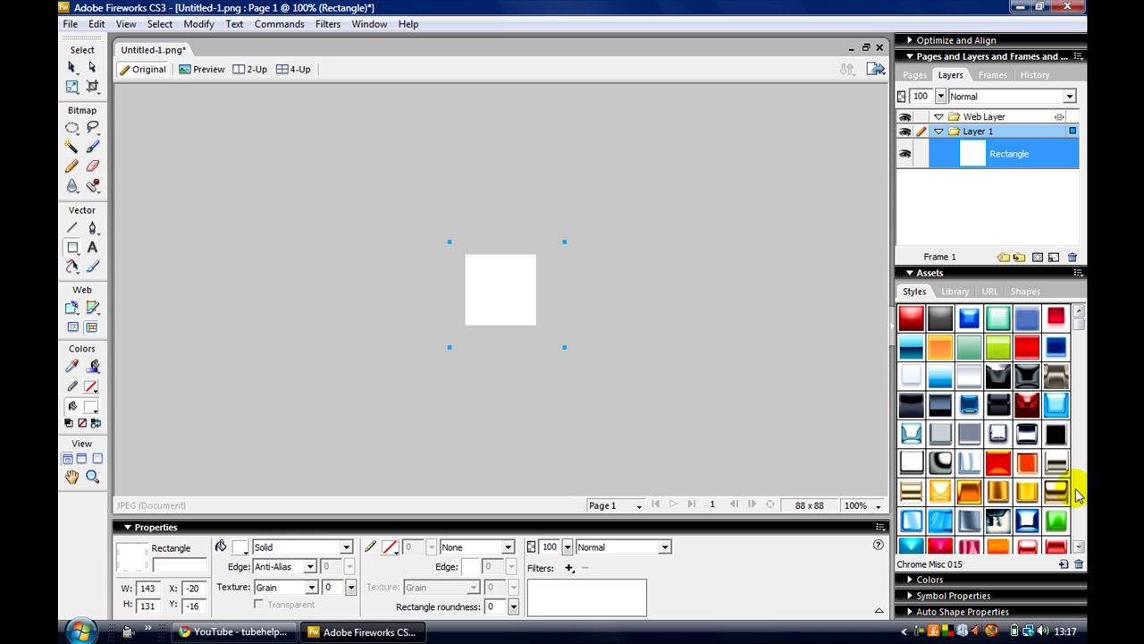
scroll(1079, 547, down, 5)
click(1079, 545)
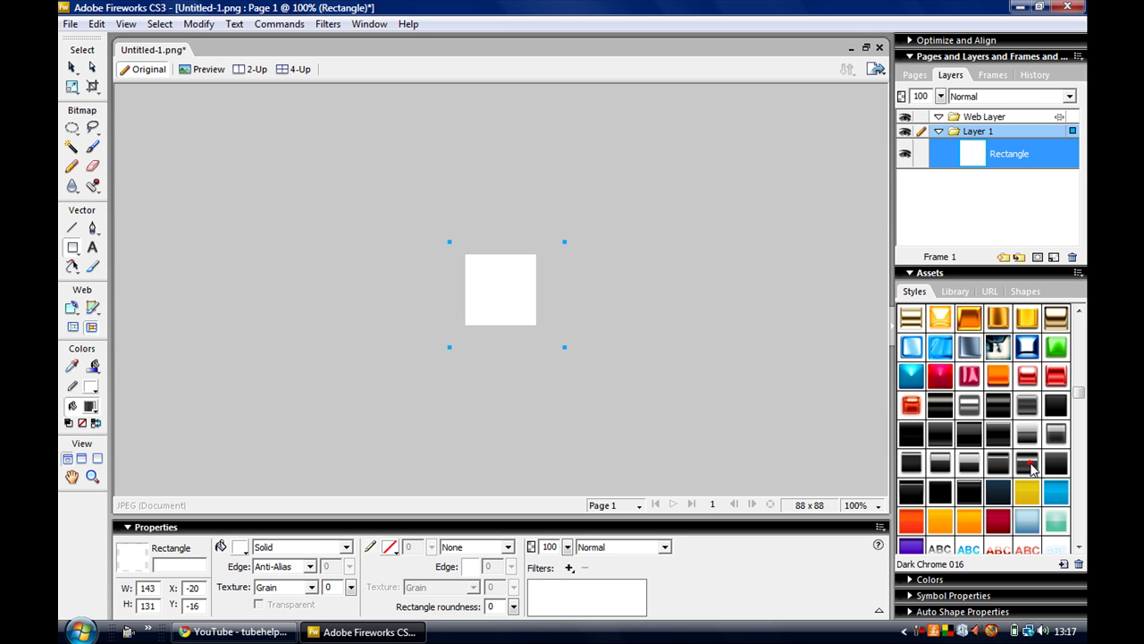
click(1031, 465)
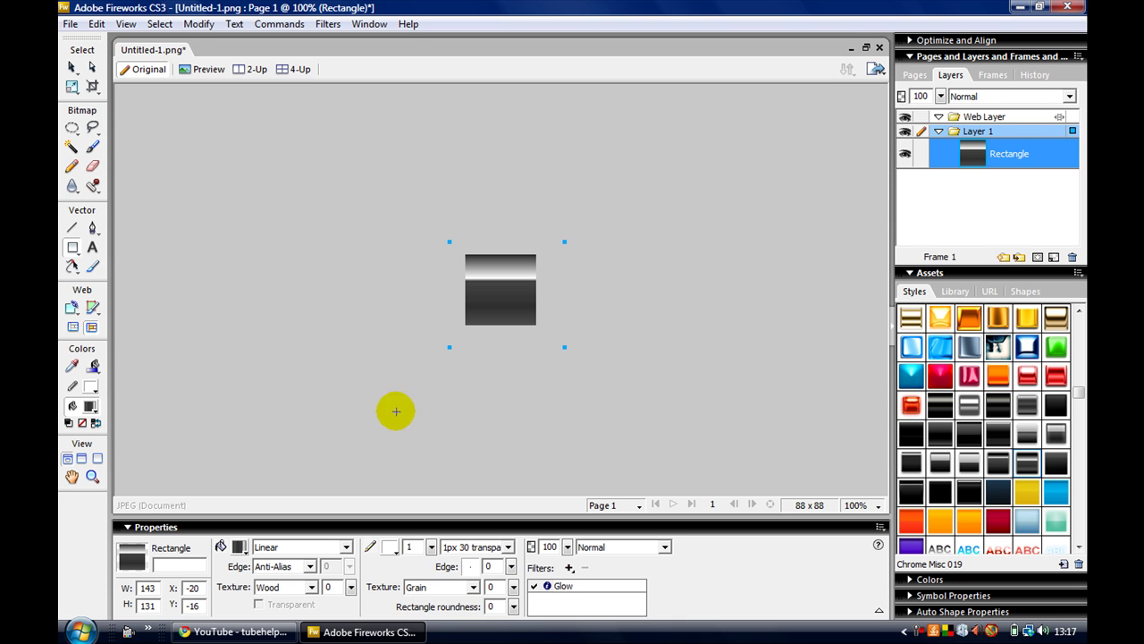
- Draw a circle over the chrome square with the Ellipse tool
click(78, 256)
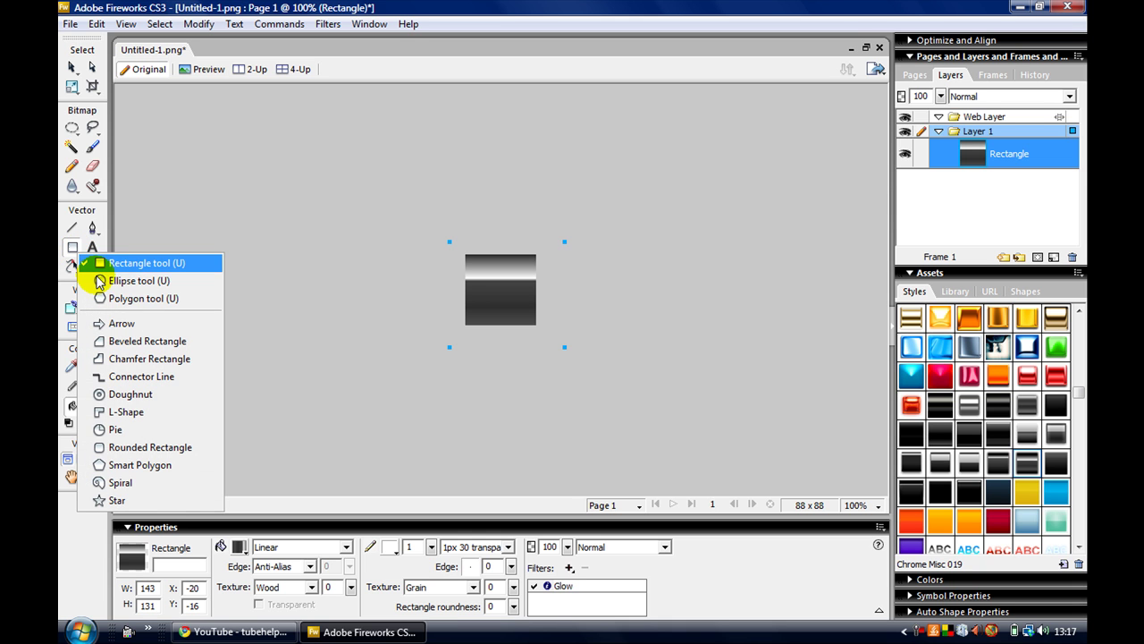
click(99, 281)
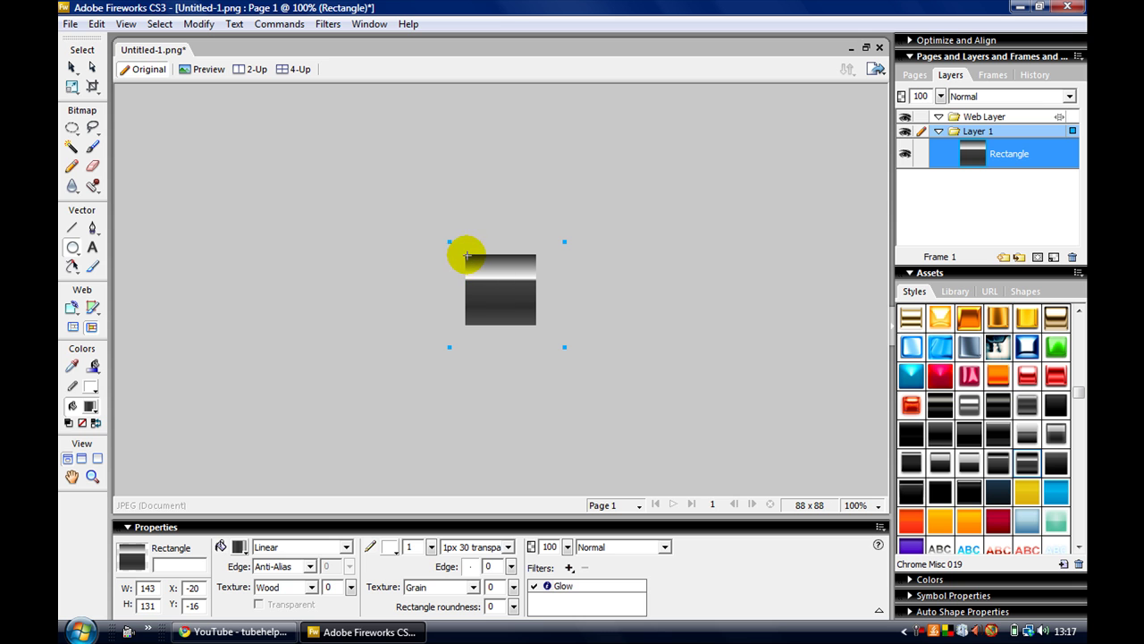
drag(464, 253, 526, 314)
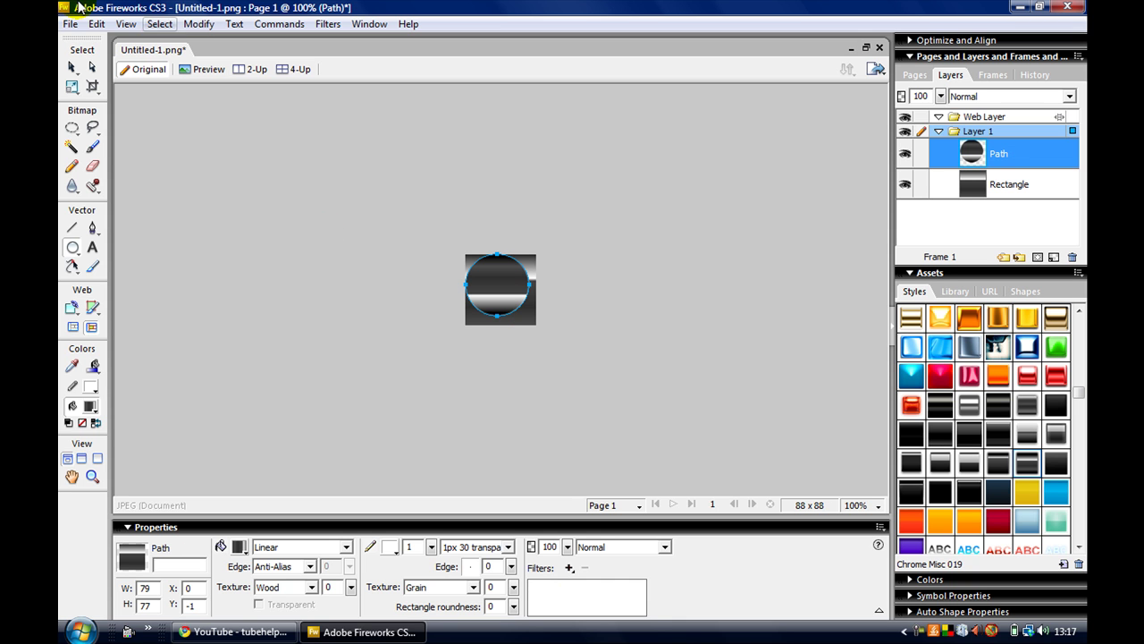
- Move the circle into position at X 4, Y 5 over the square
click(72, 67)
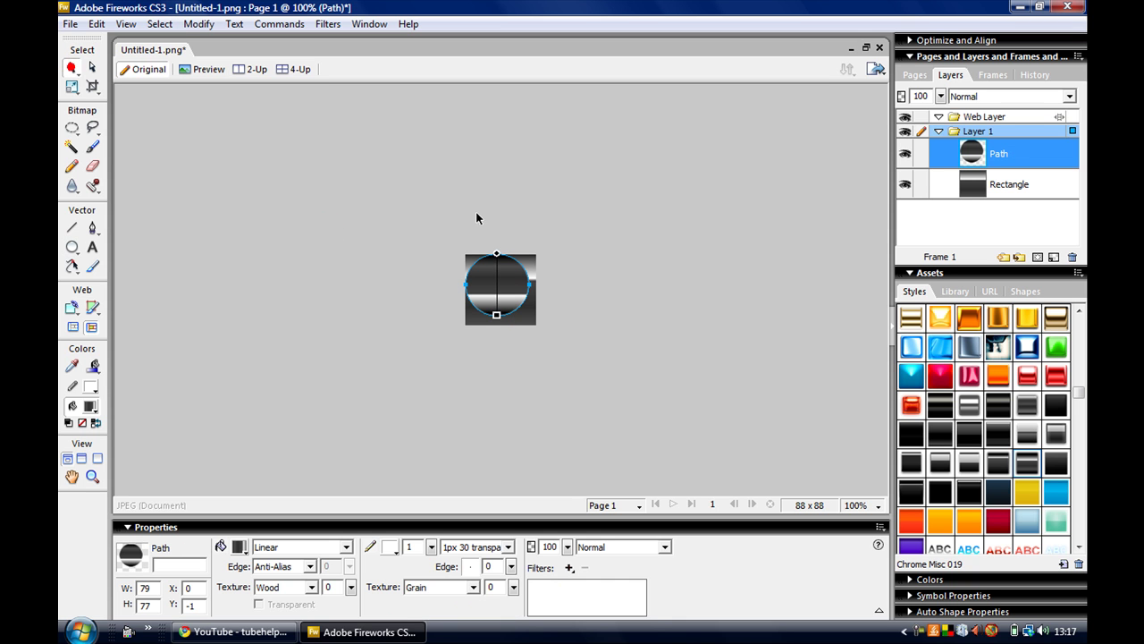
click(483, 282)
drag(484, 283, 486, 289)
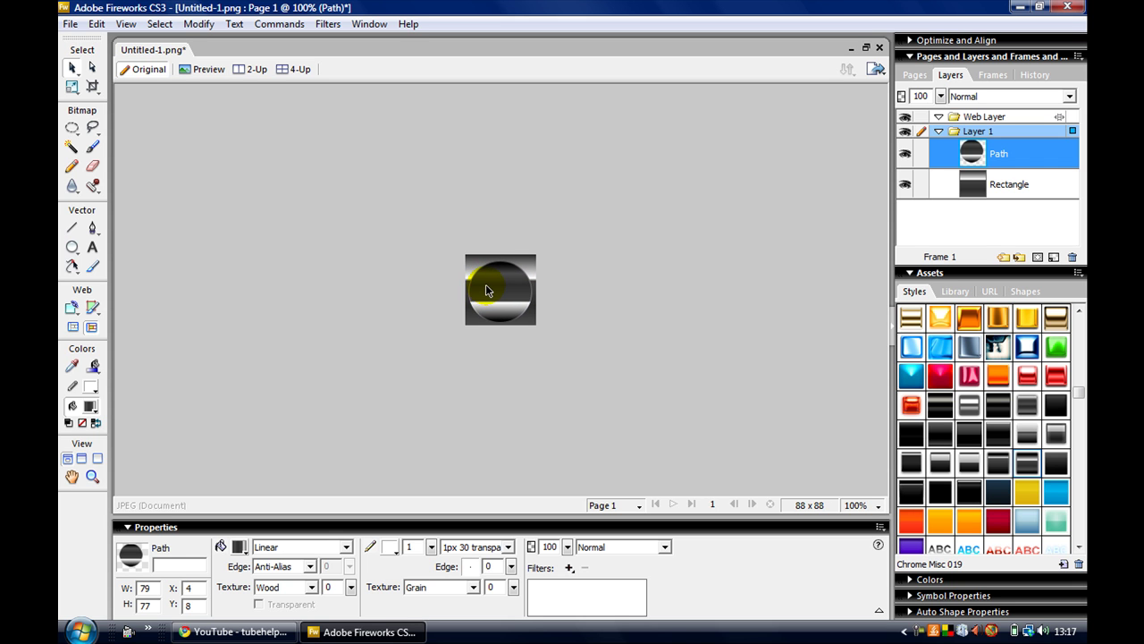
key(Up)
key(Up)
key(Up)
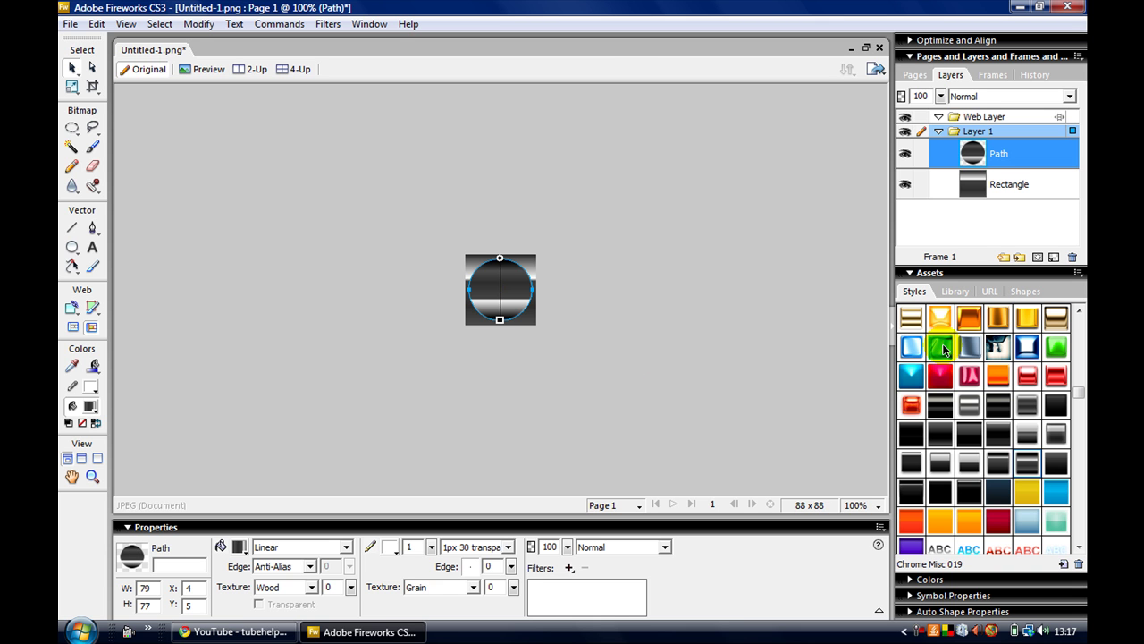
drag(1080, 393, 1078, 422)
- Give the circle a solid red #FF0000 fill
click(1078, 422)
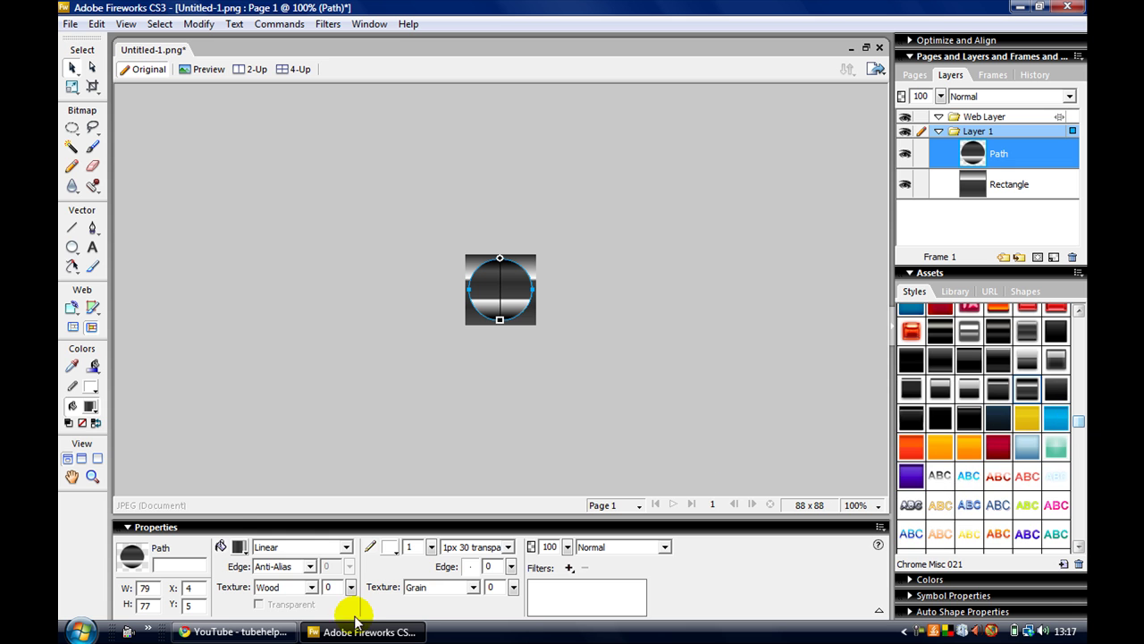
click(346, 548)
mouse_move(341, 491)
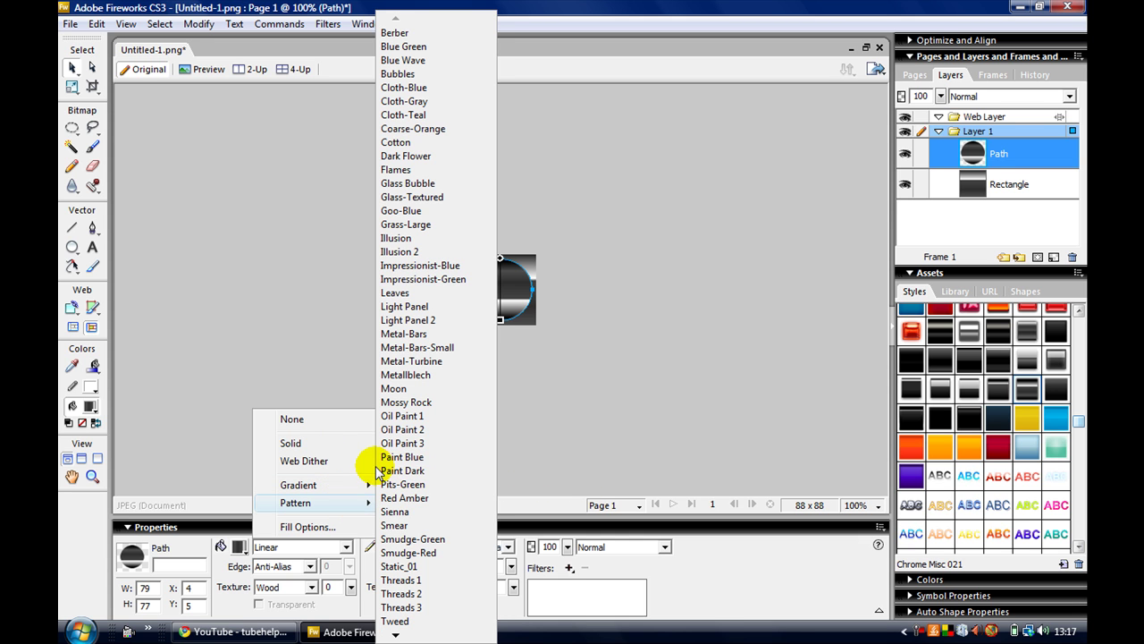
click(319, 444)
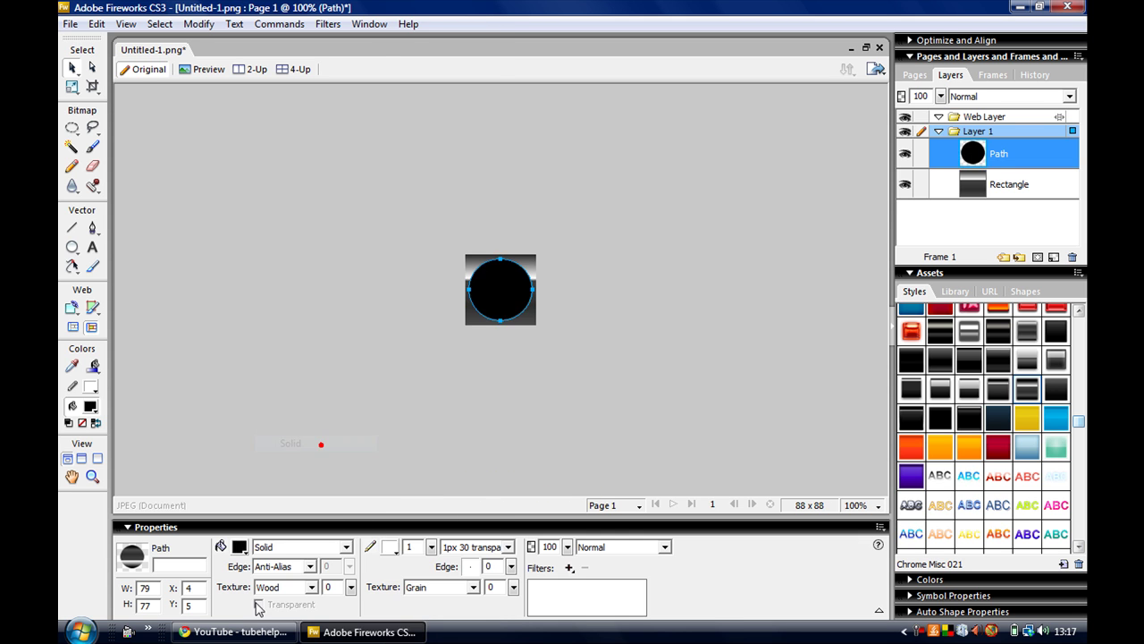
click(242, 548)
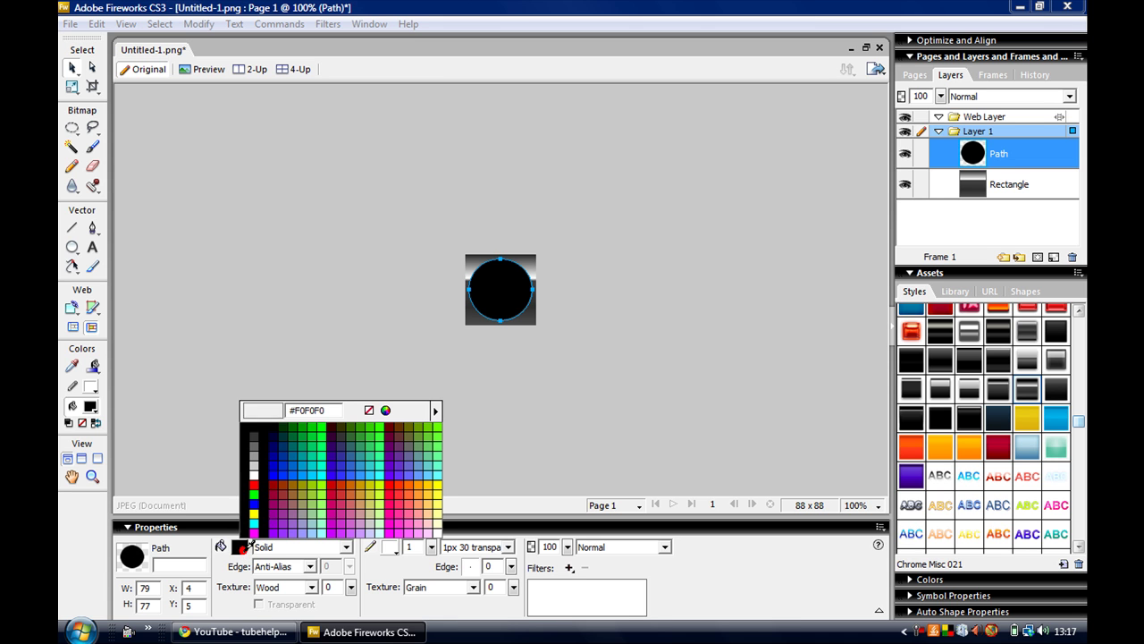
click(254, 481)
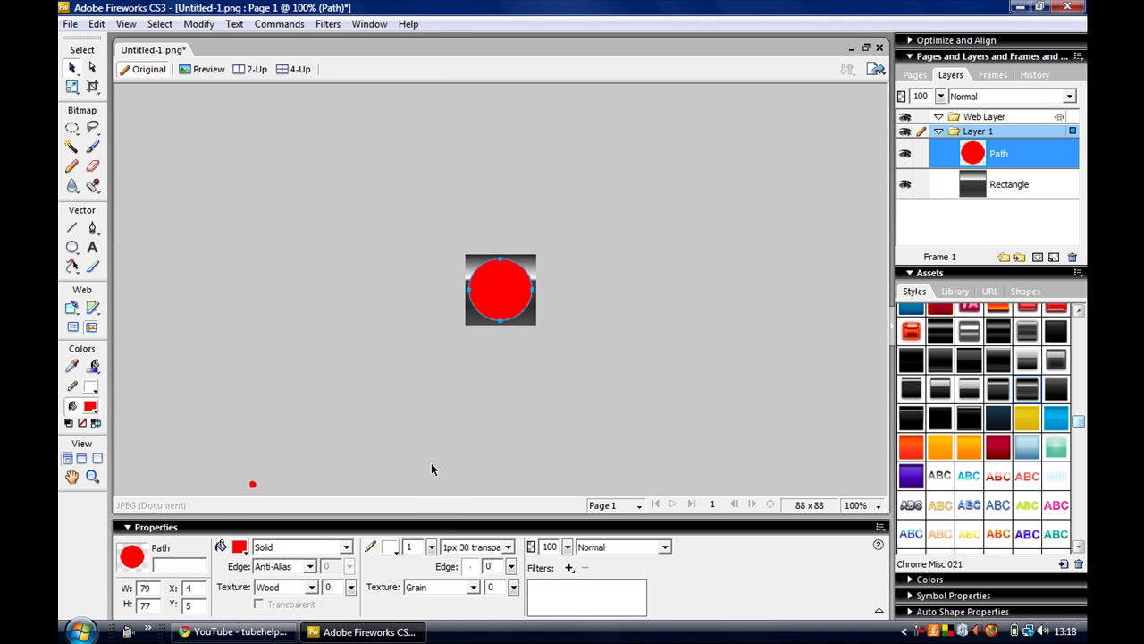
click(540, 309)
- Give the red circle a white 20-pixel stroke with edge softness 40
click(389, 548)
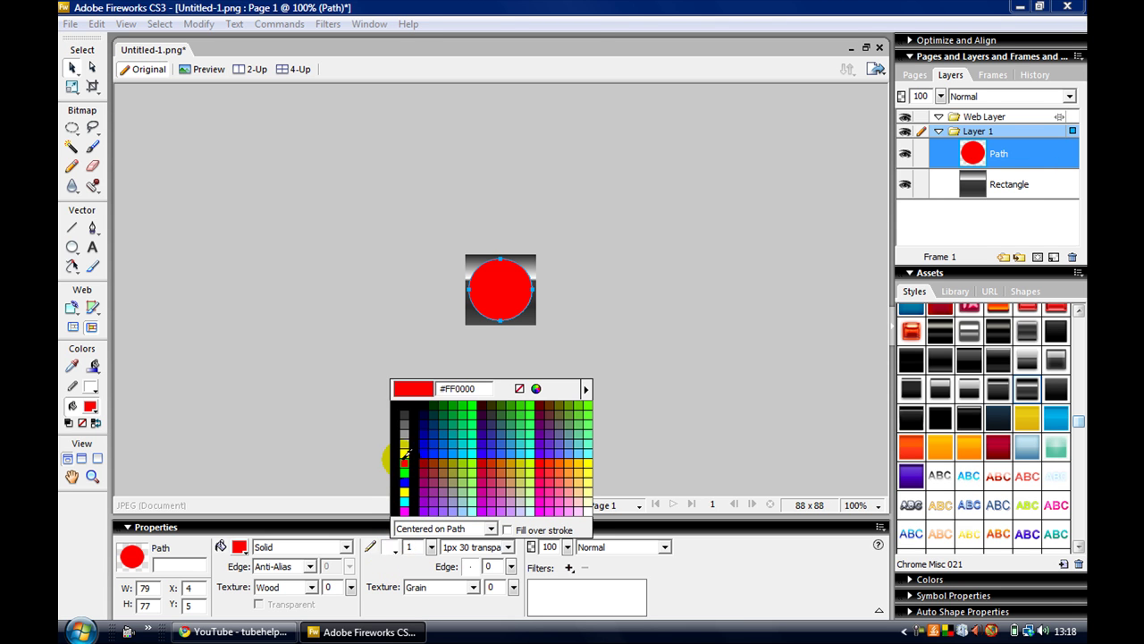
click(403, 453)
click(432, 545)
drag(432, 542, 433, 544)
click(433, 546)
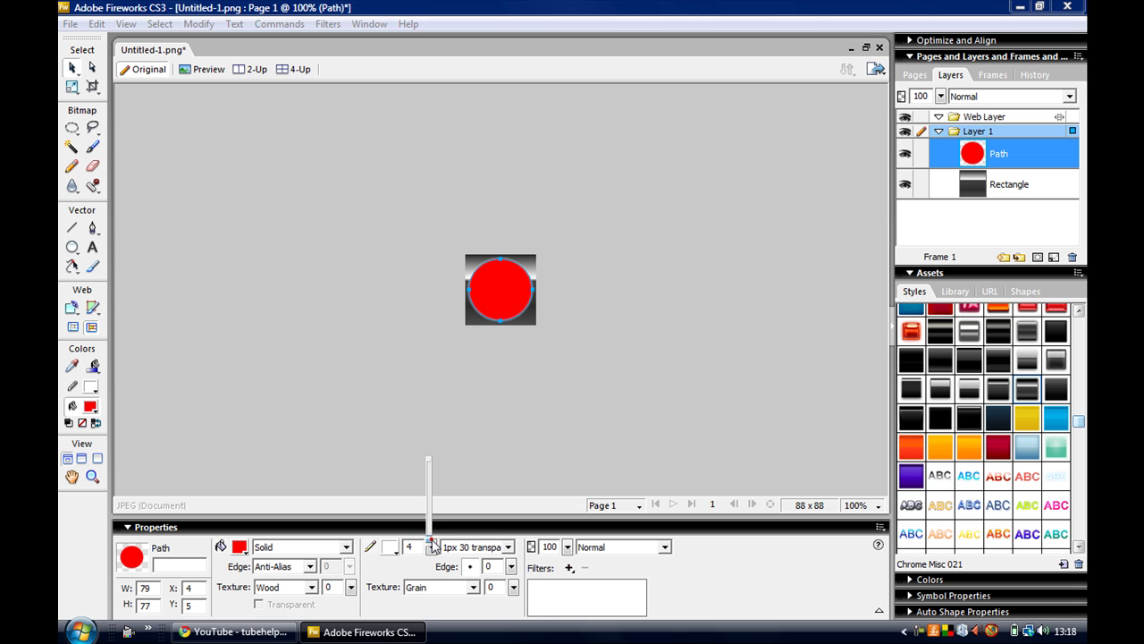
drag(431, 540, 432, 548)
drag(513, 566, 510, 542)
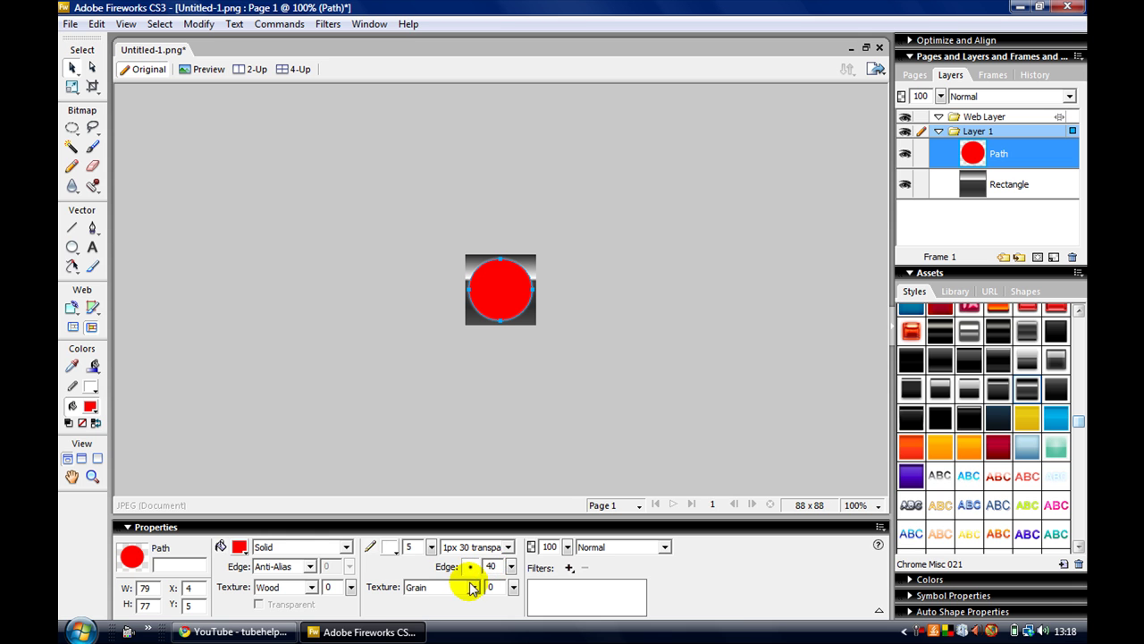
drag(431, 547, 432, 541)
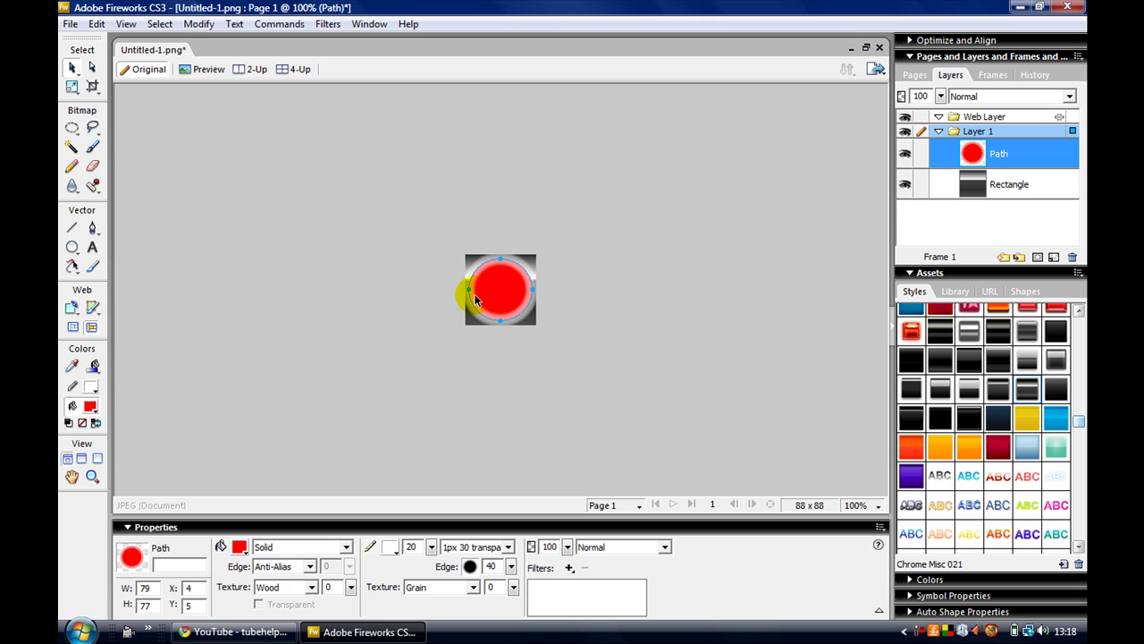
click(93, 250)
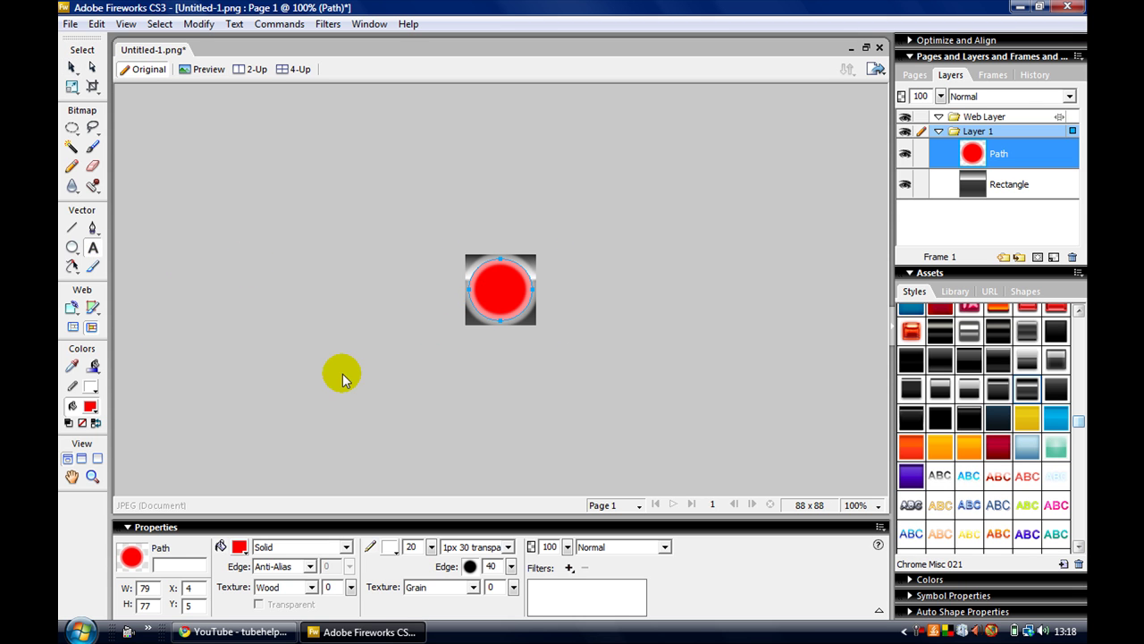
- Add white bold 33-point Baveuse text 'TH1' in a text box over the red circle
click(1079, 546)
click(1080, 546)
click(1079, 546)
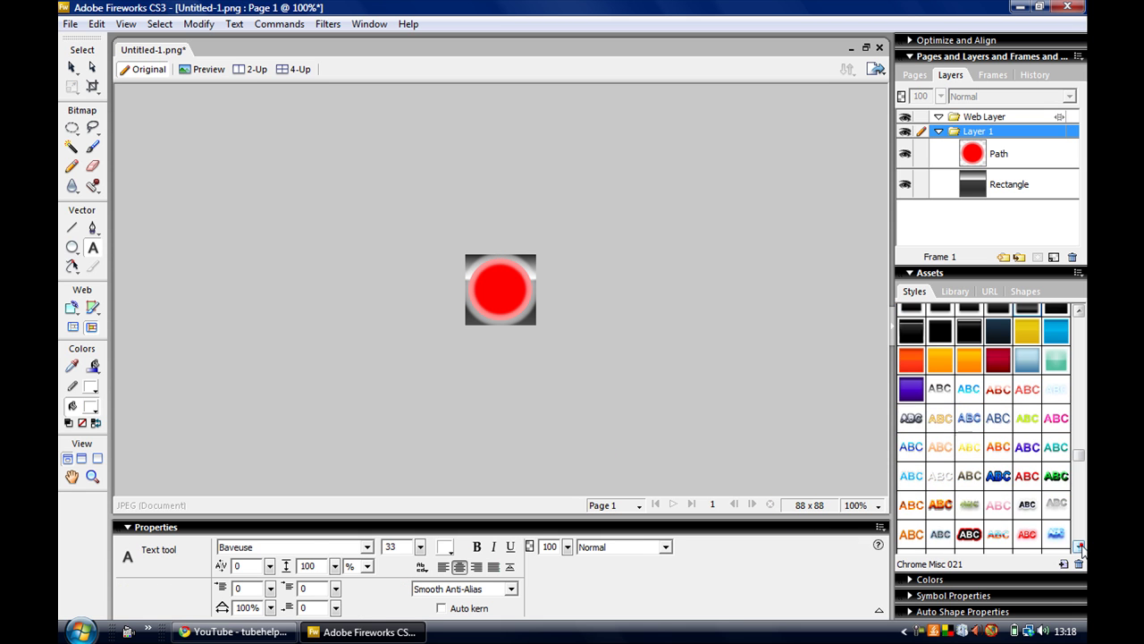
click(1080, 548)
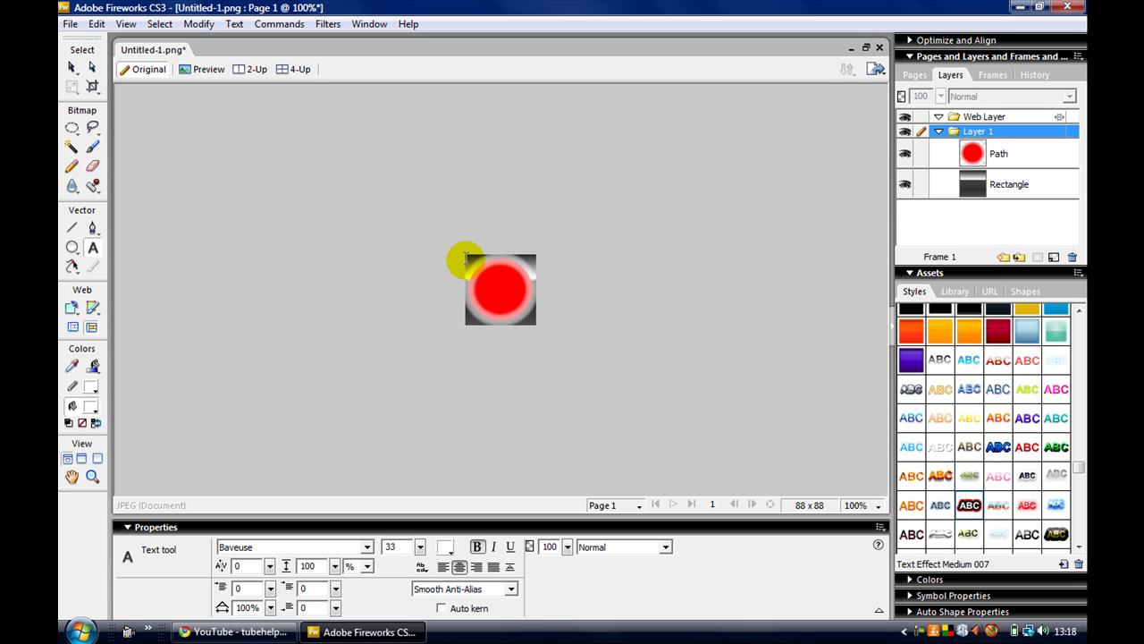
drag(466, 258, 533, 312)
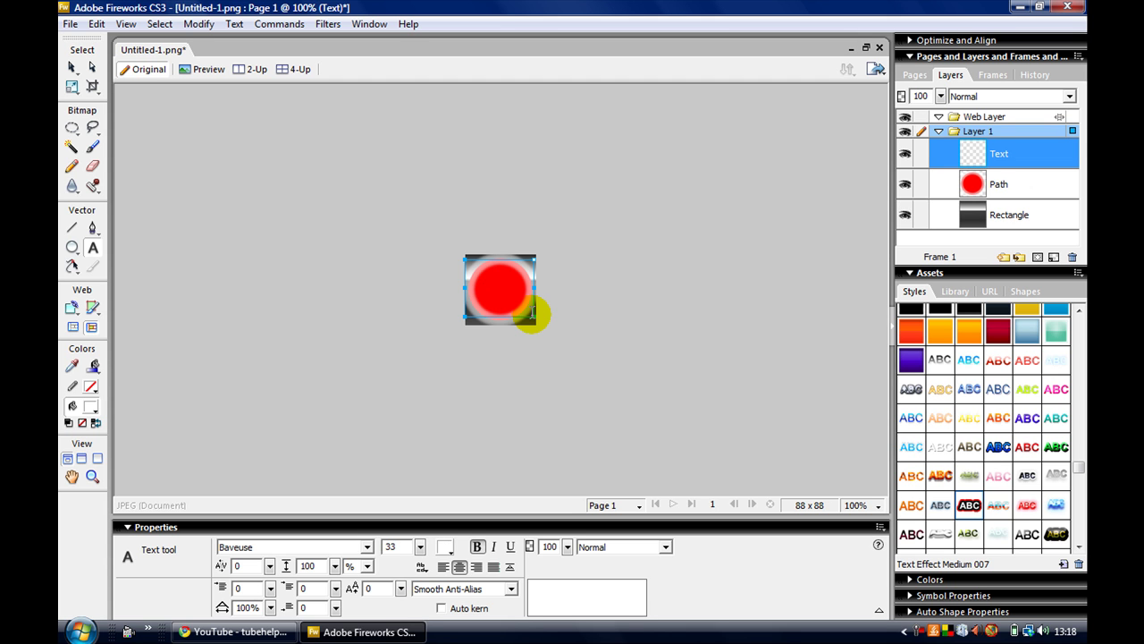
text(TH1)
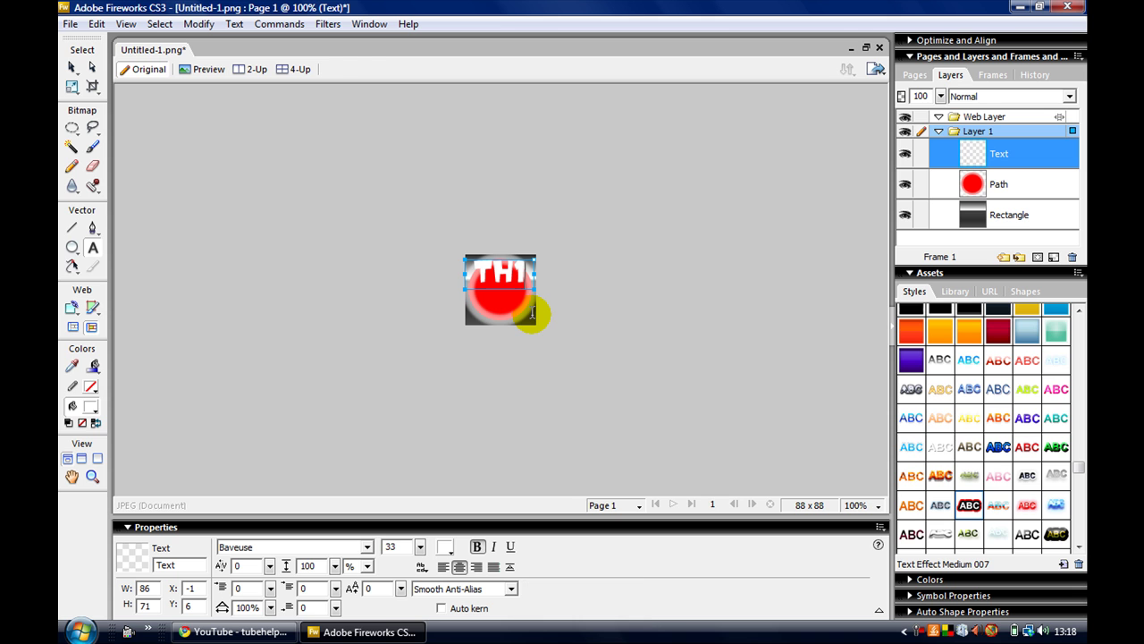
click(70, 65)
click(507, 276)
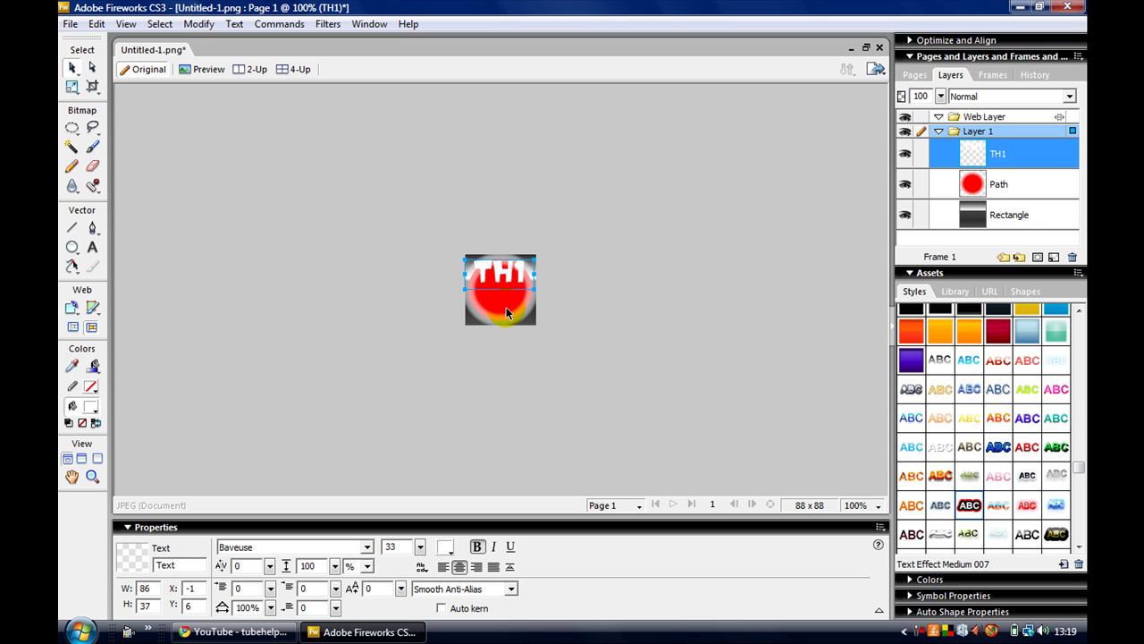
- Centre the TH1 text across the red circle at X 0, Y 28, then deselect it
shift+click(497, 279)
key(ctrl+shift+y)
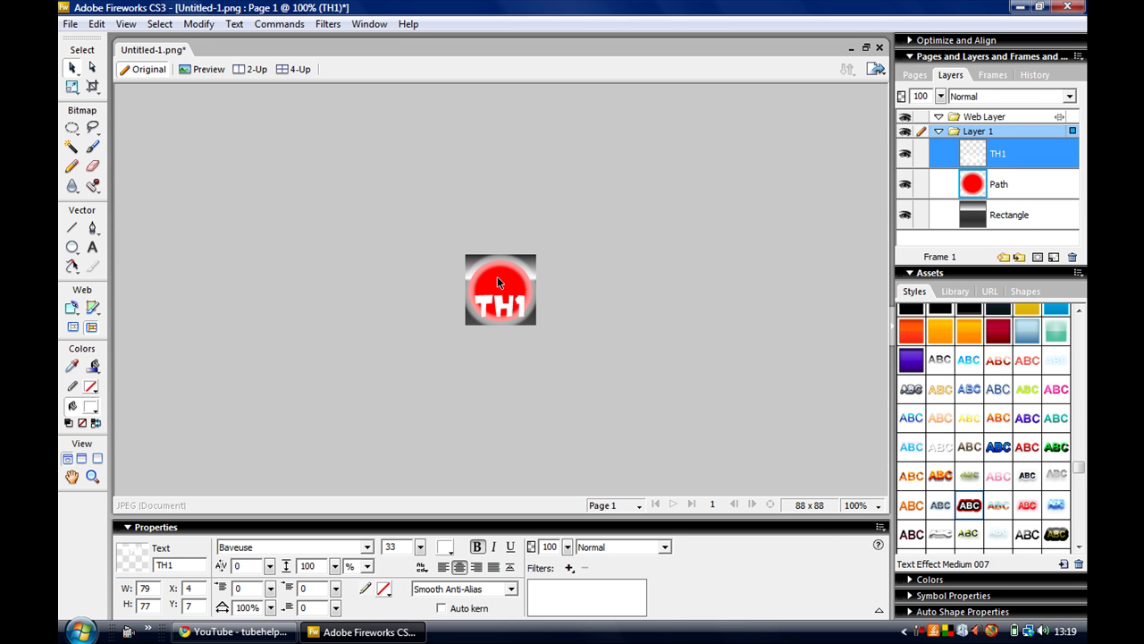
click(497, 278)
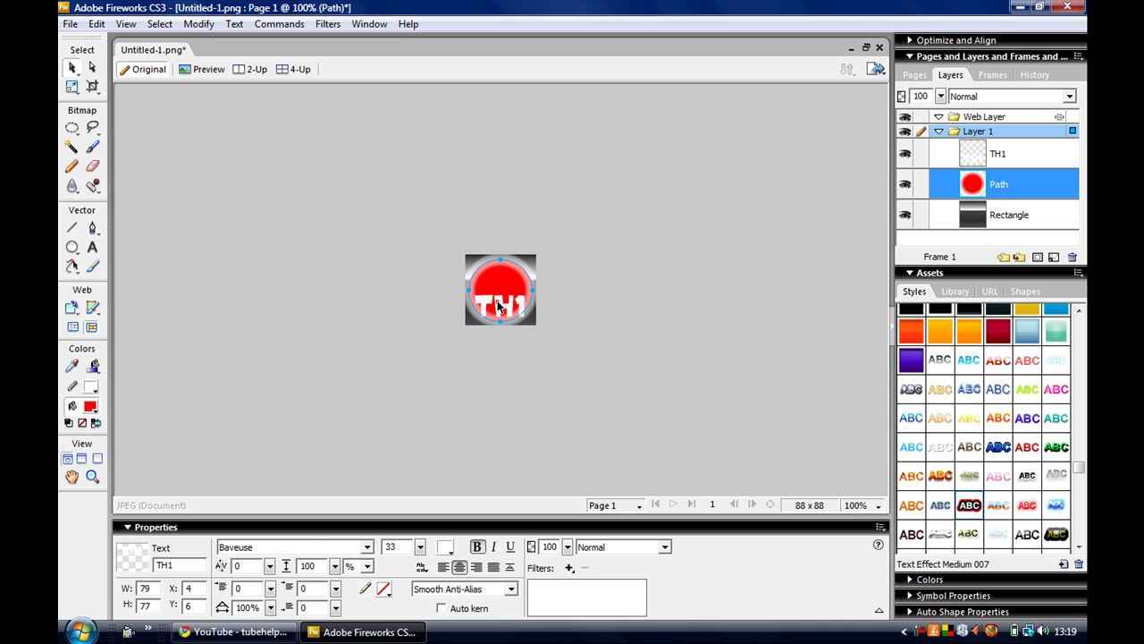
click(996, 156)
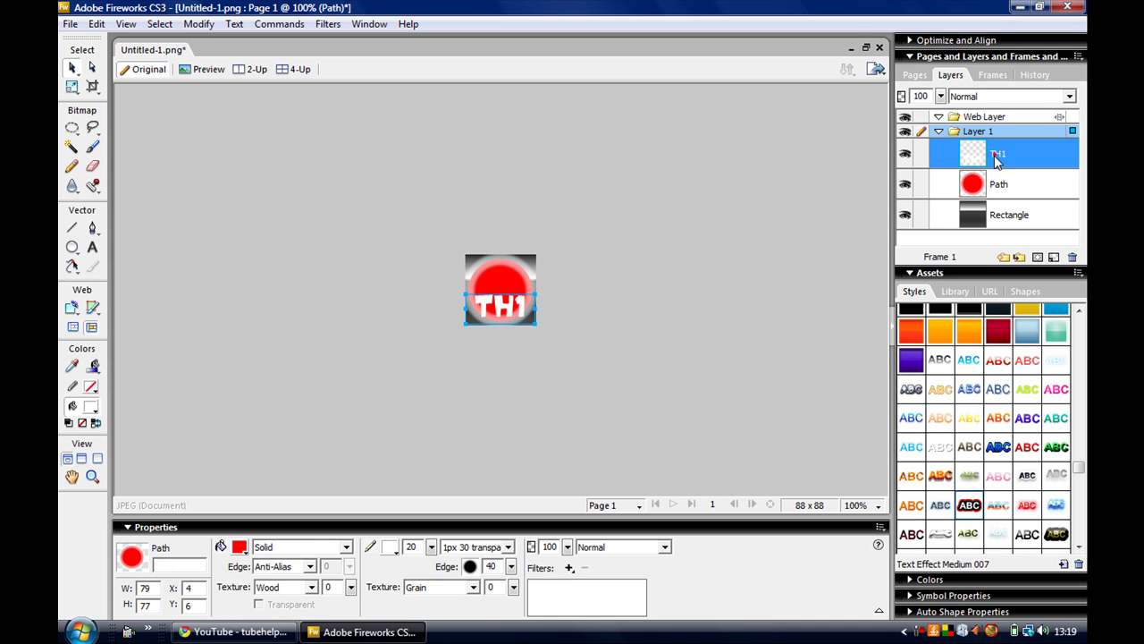
click(511, 297)
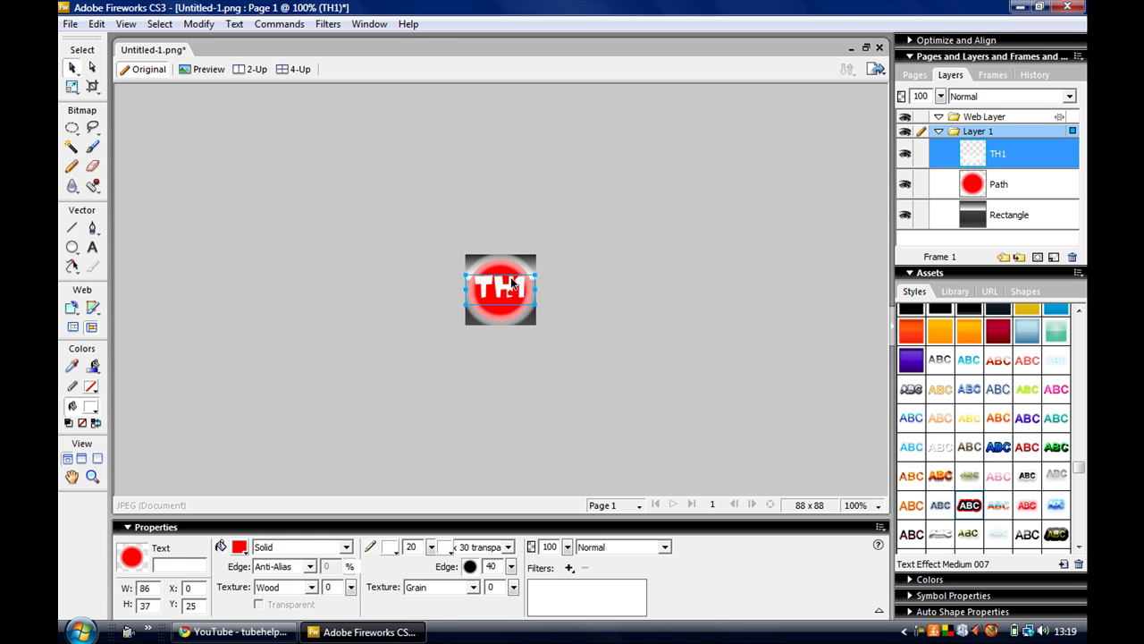
double_click(507, 292)
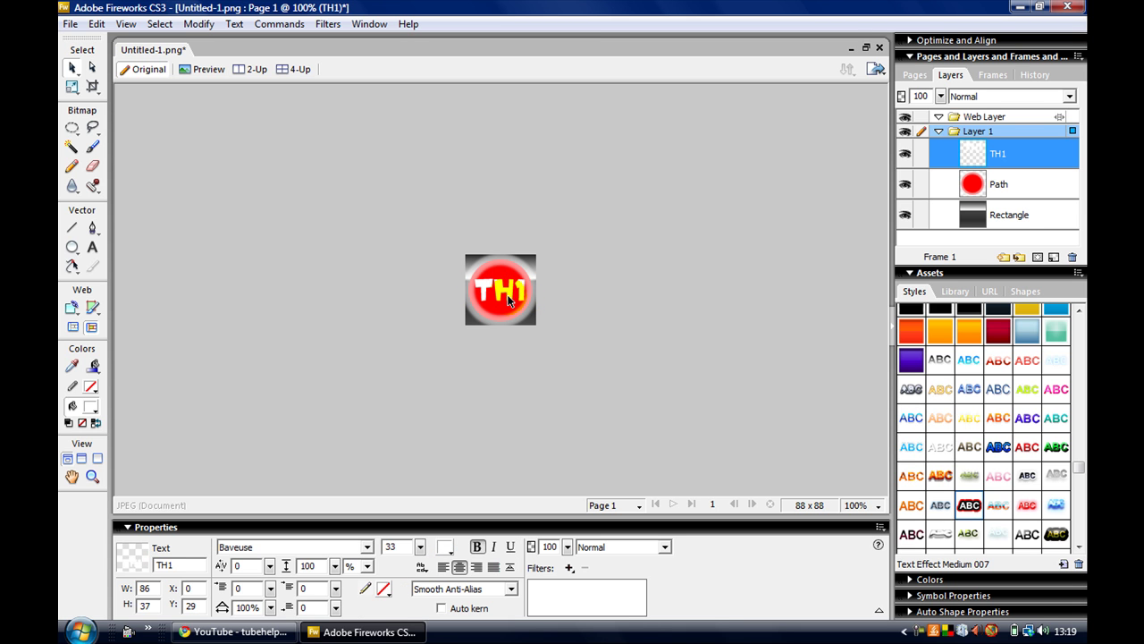
key(Escape)
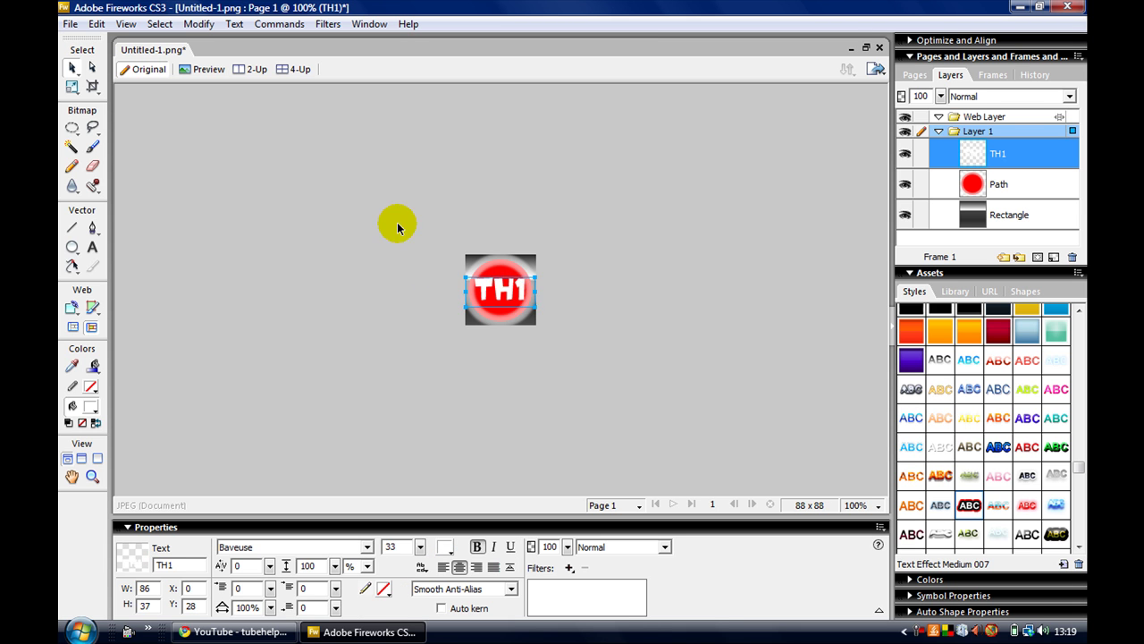
click(287, 145)
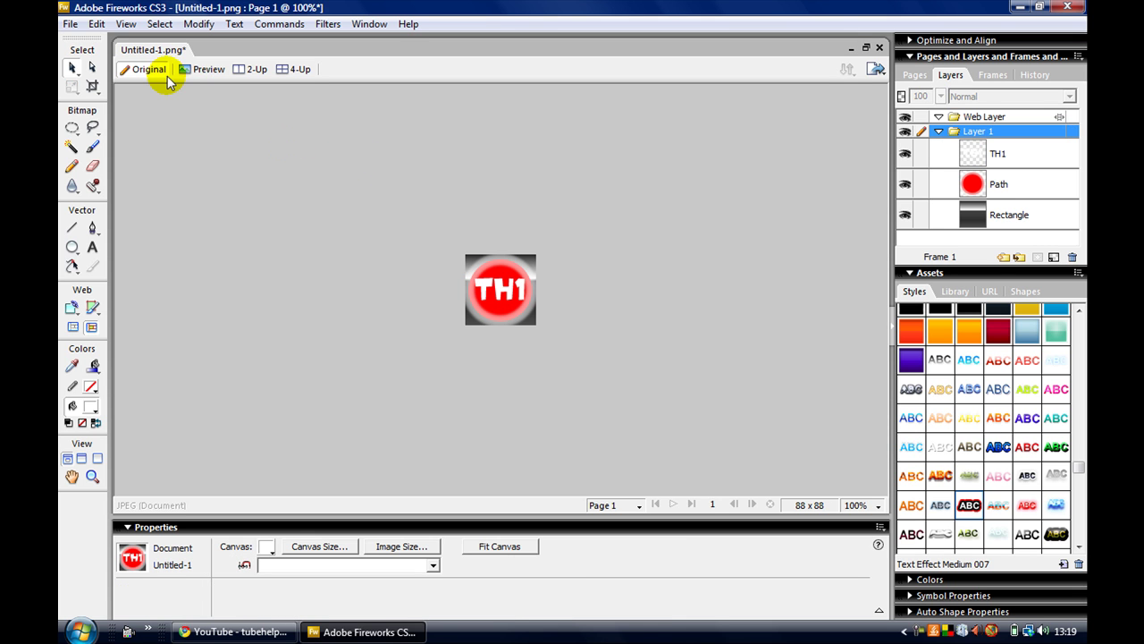
- Save the logo to the Desktop as JPEG 'tesbgdhfdh' instead of replacing Untitled-1.jpg
click(69, 24)
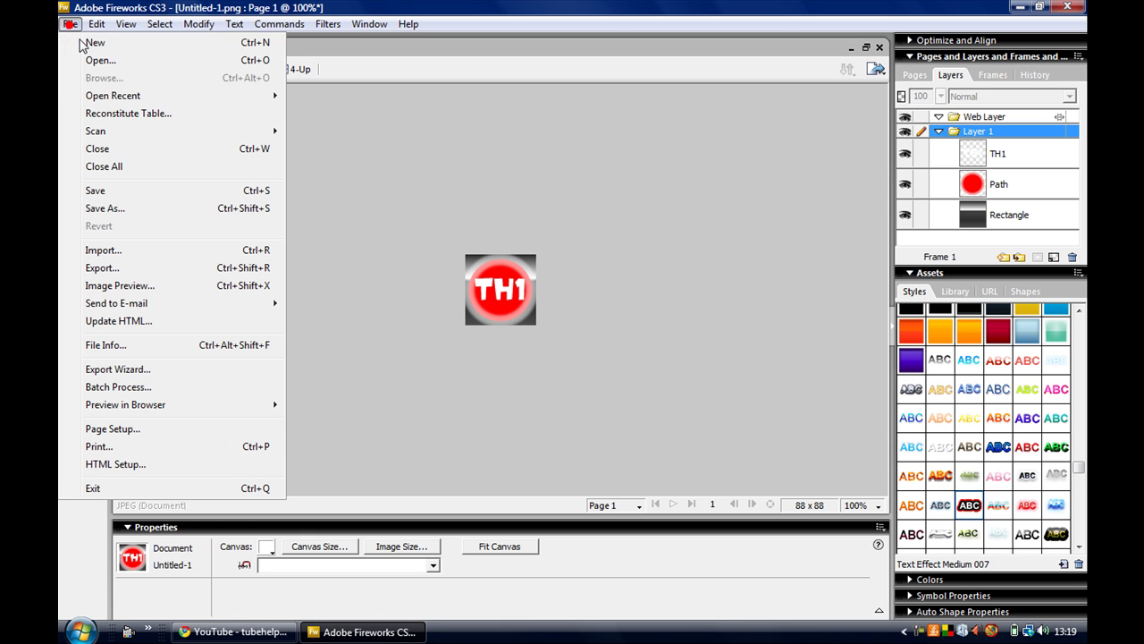
click(390, 195)
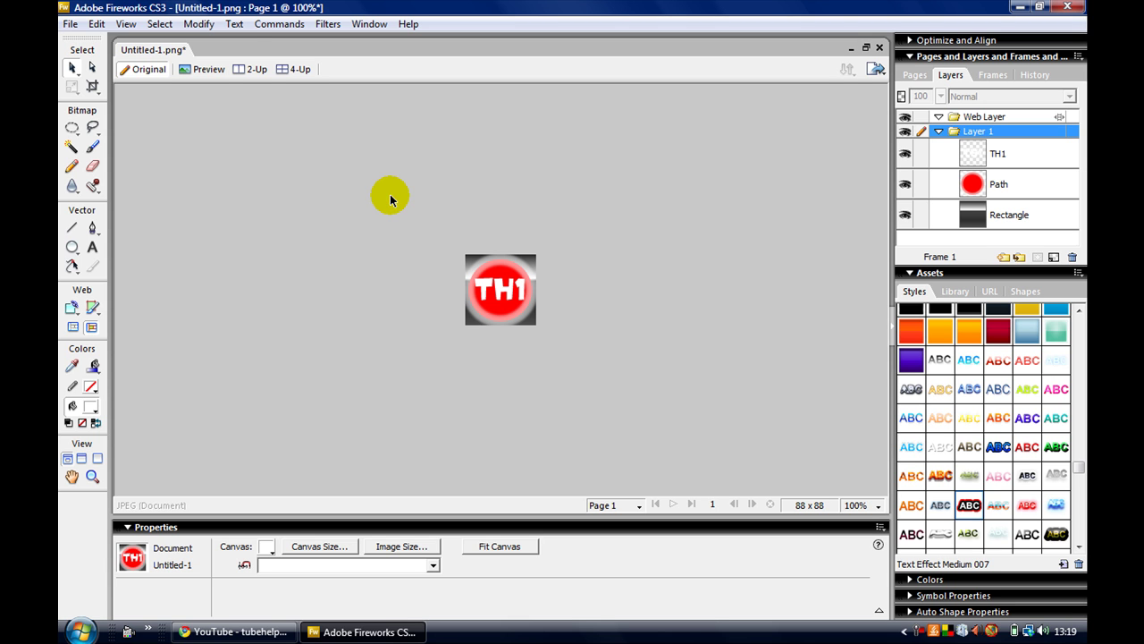
click(73, 24)
click(106, 208)
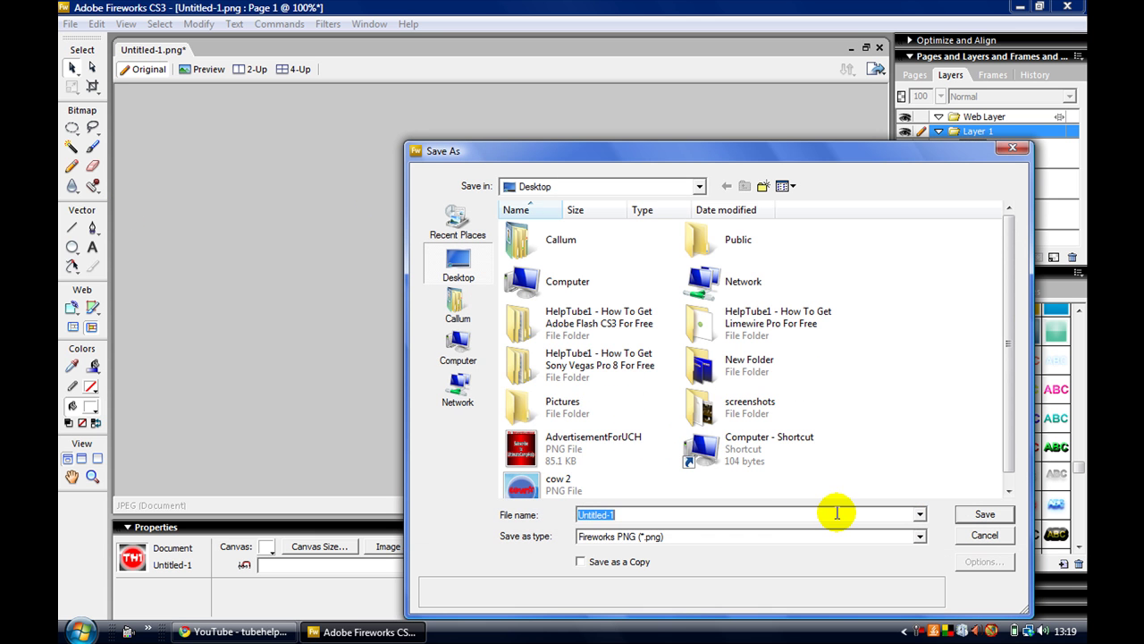
click(877, 536)
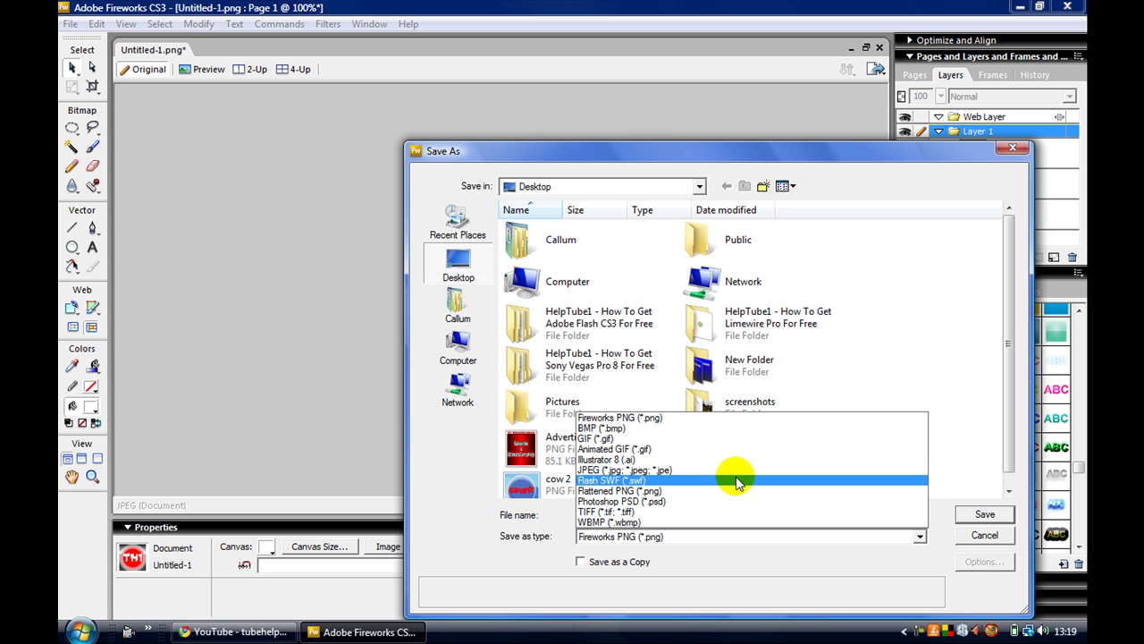
click(733, 472)
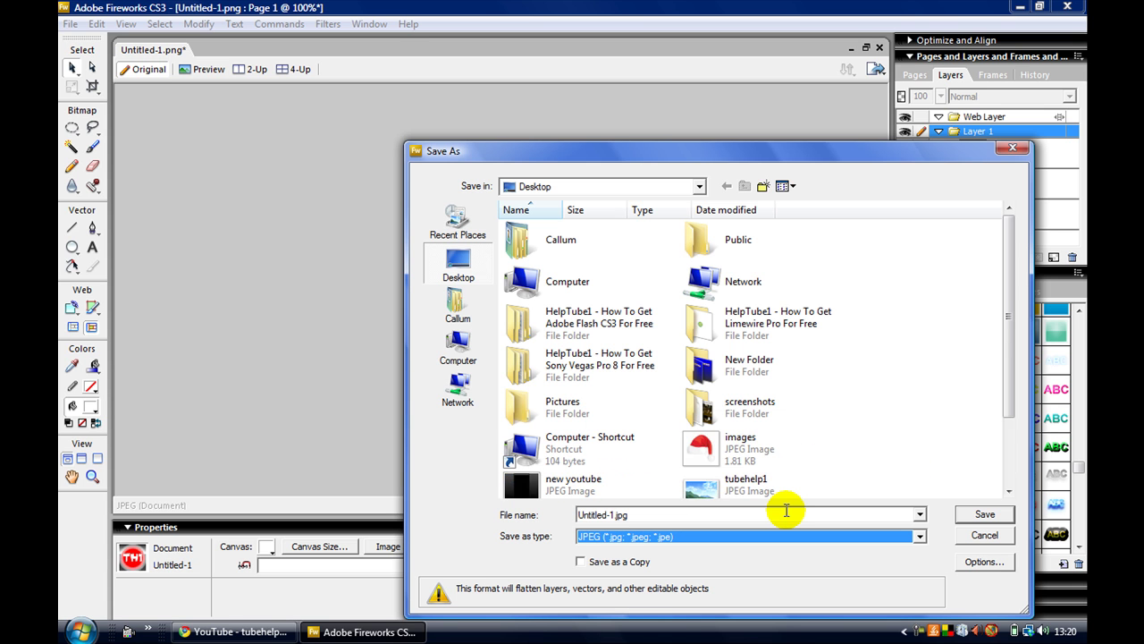
click(962, 519)
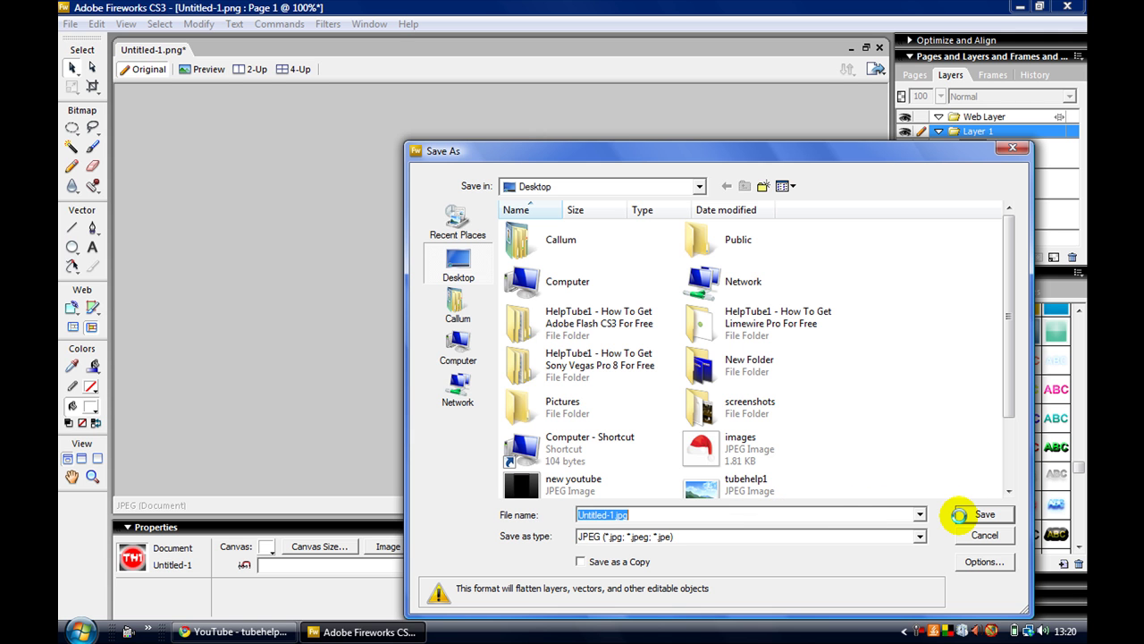
click(959, 515)
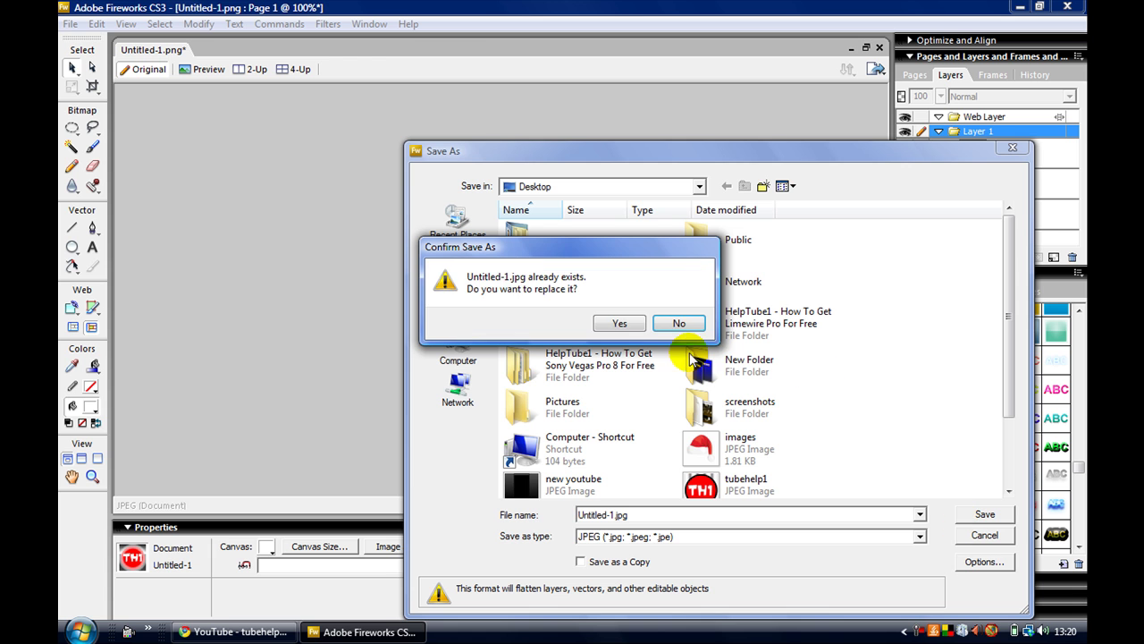
click(685, 326)
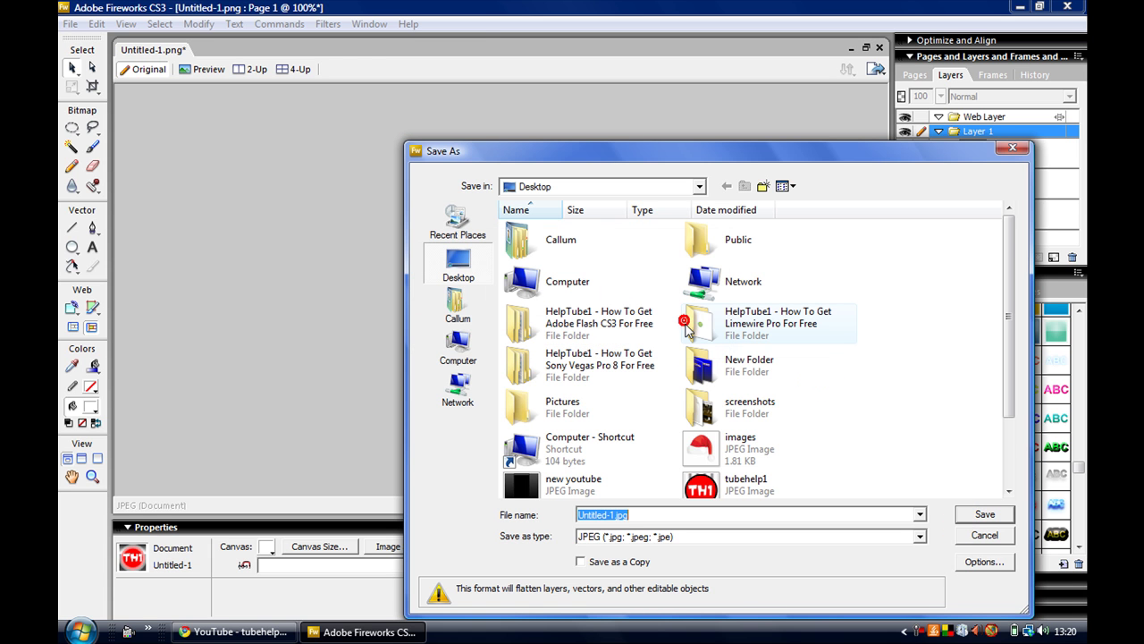
key(BackSpace)
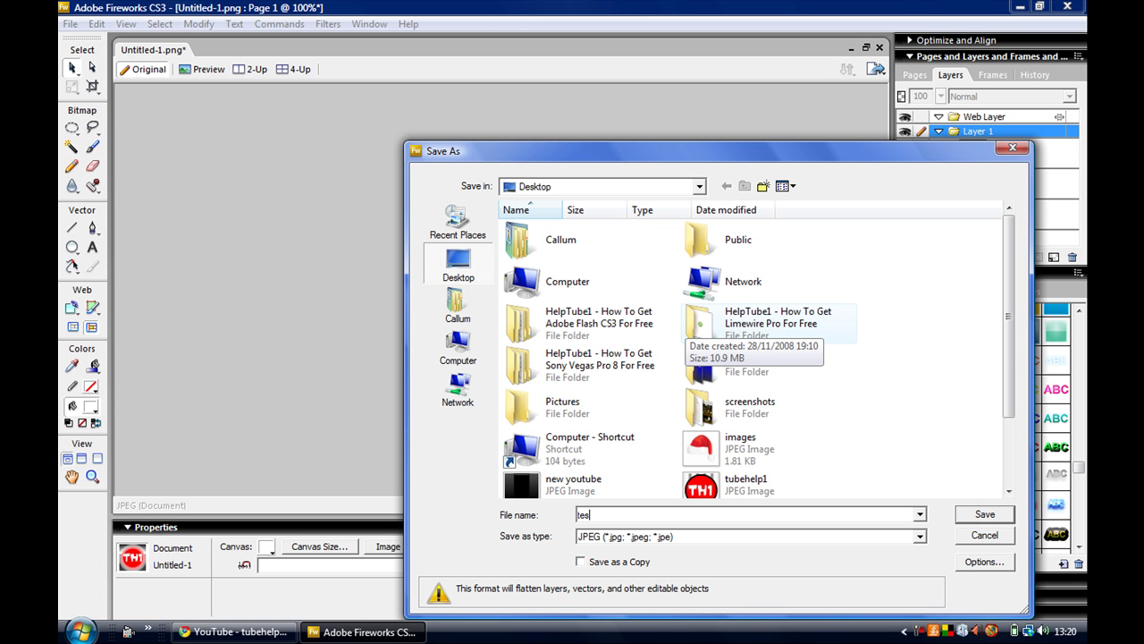
click(1004, 517)
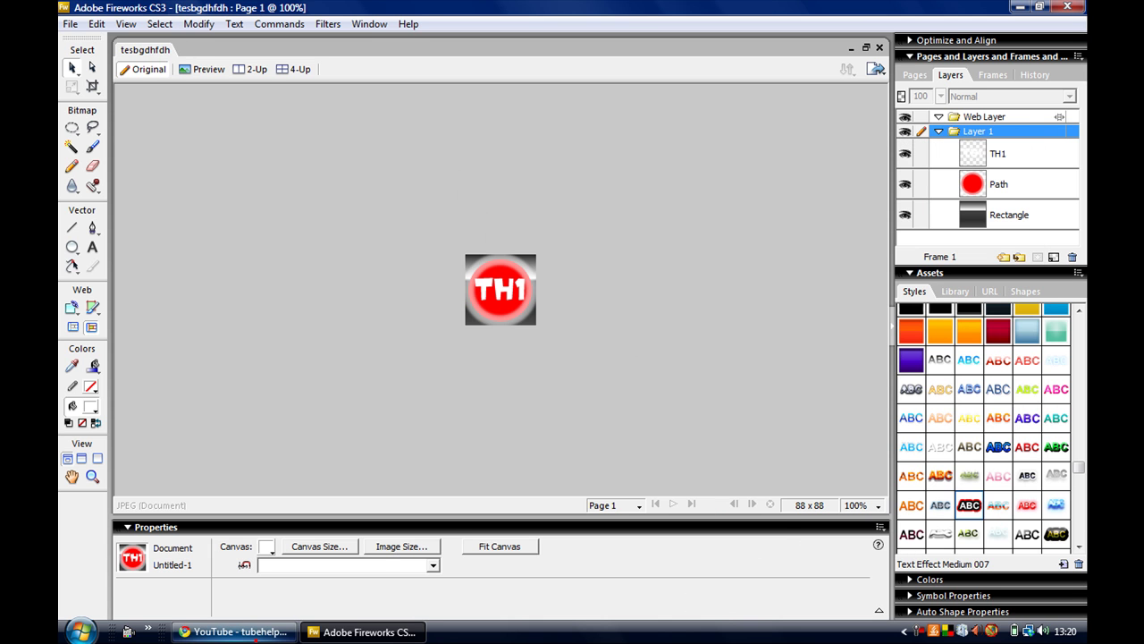
- In Chrome, open YouTube's Account overview and start the Change Picture dialog for the profile
click(256, 631)
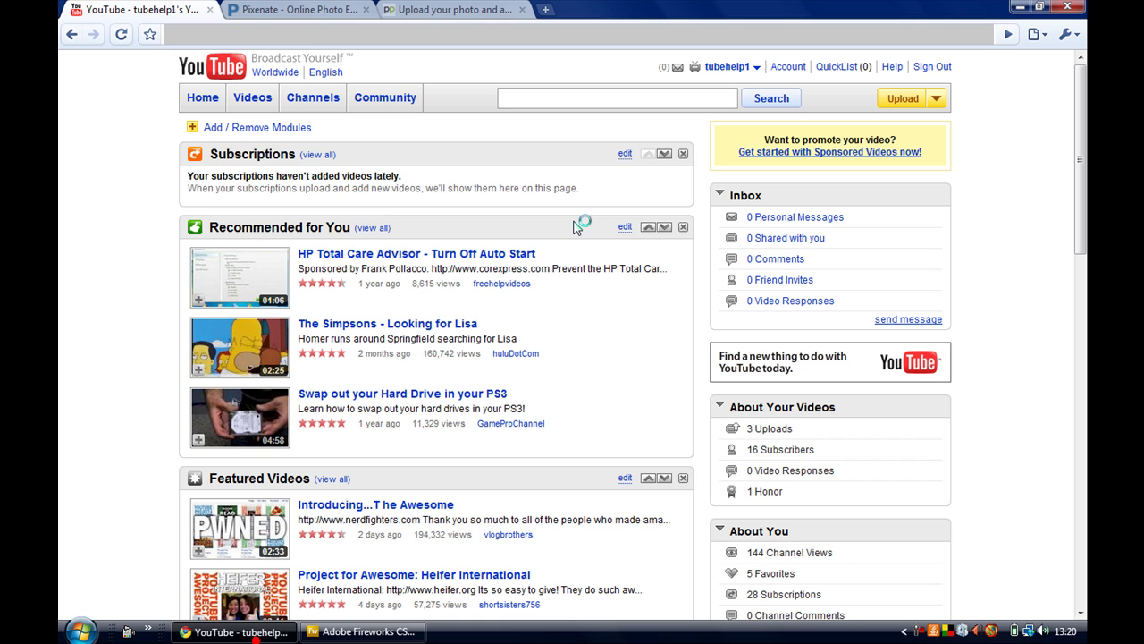
click(785, 67)
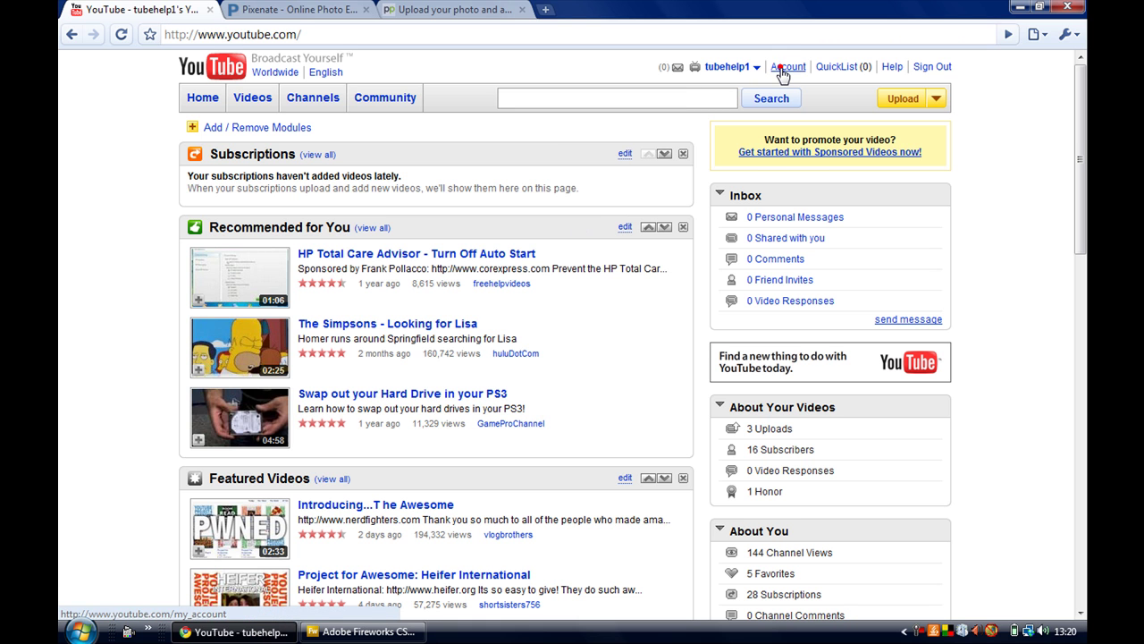
click(697, 81)
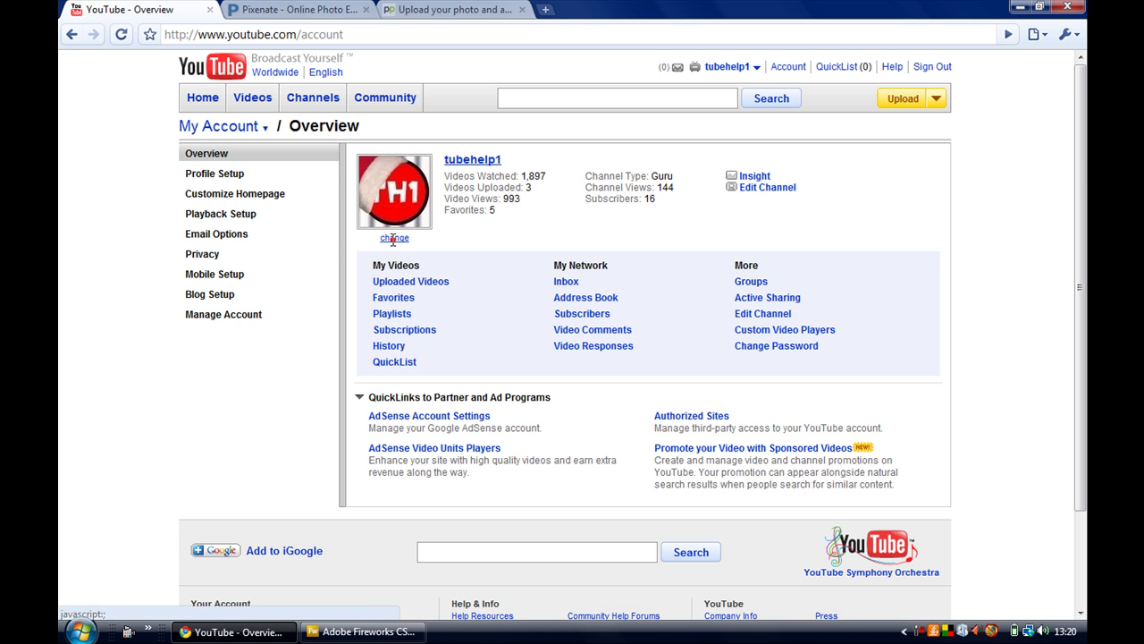
click(393, 238)
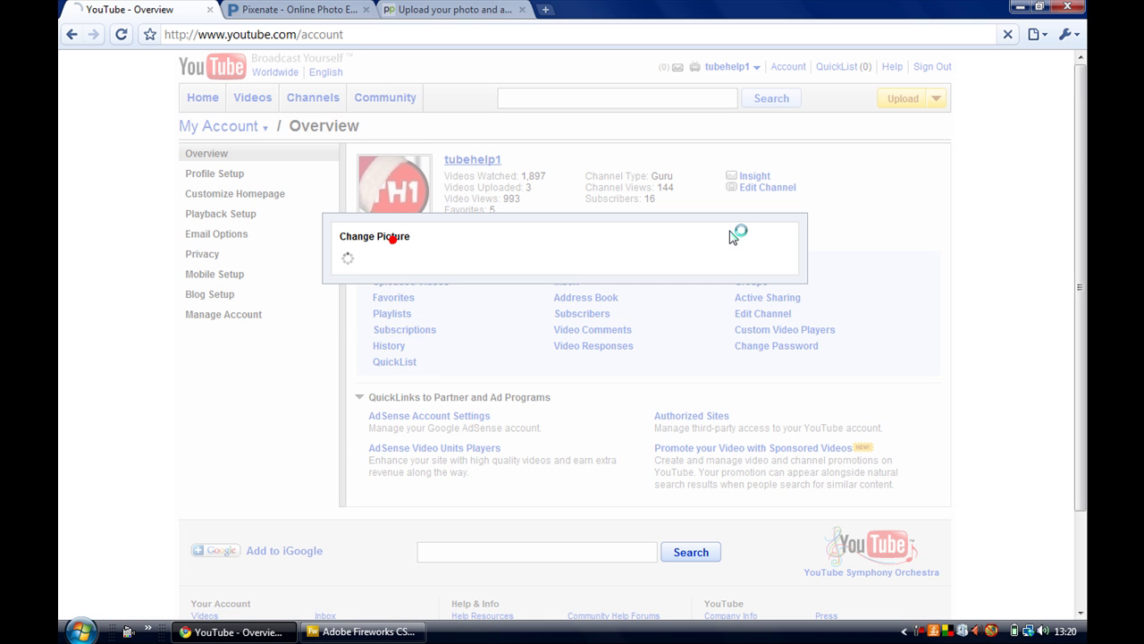